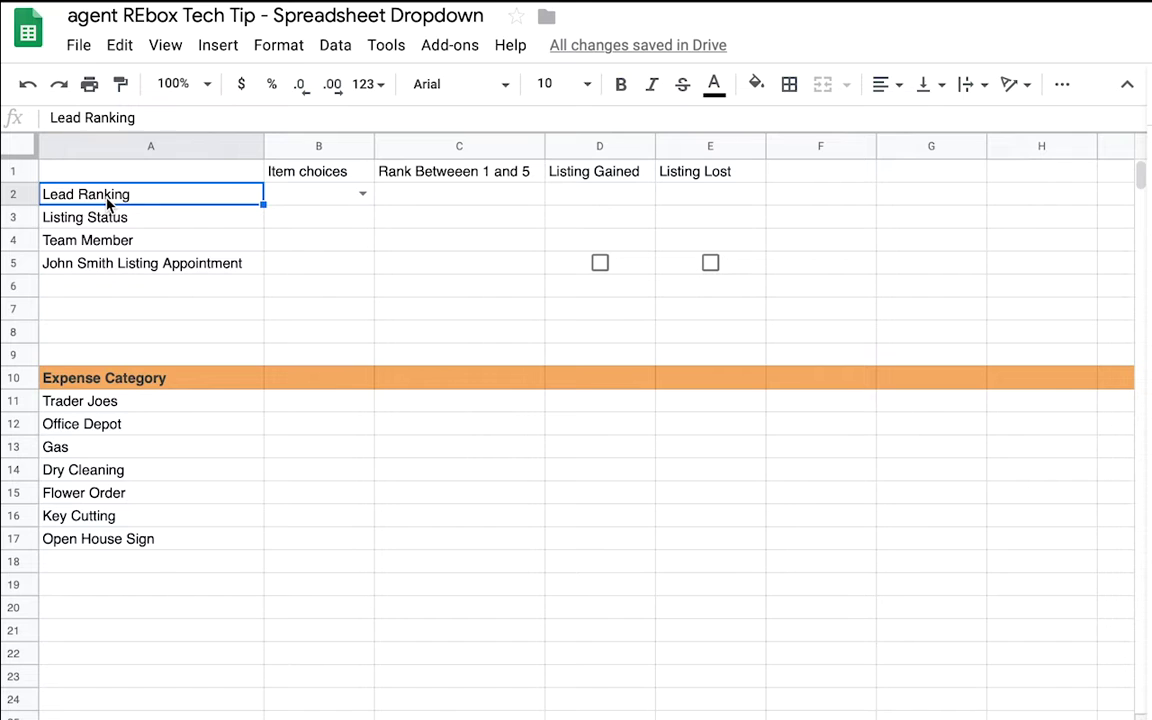
Step: Choose Warm from the Lead Ranking dropdown in cell B2, and change the choice to Hot
click(362, 197)
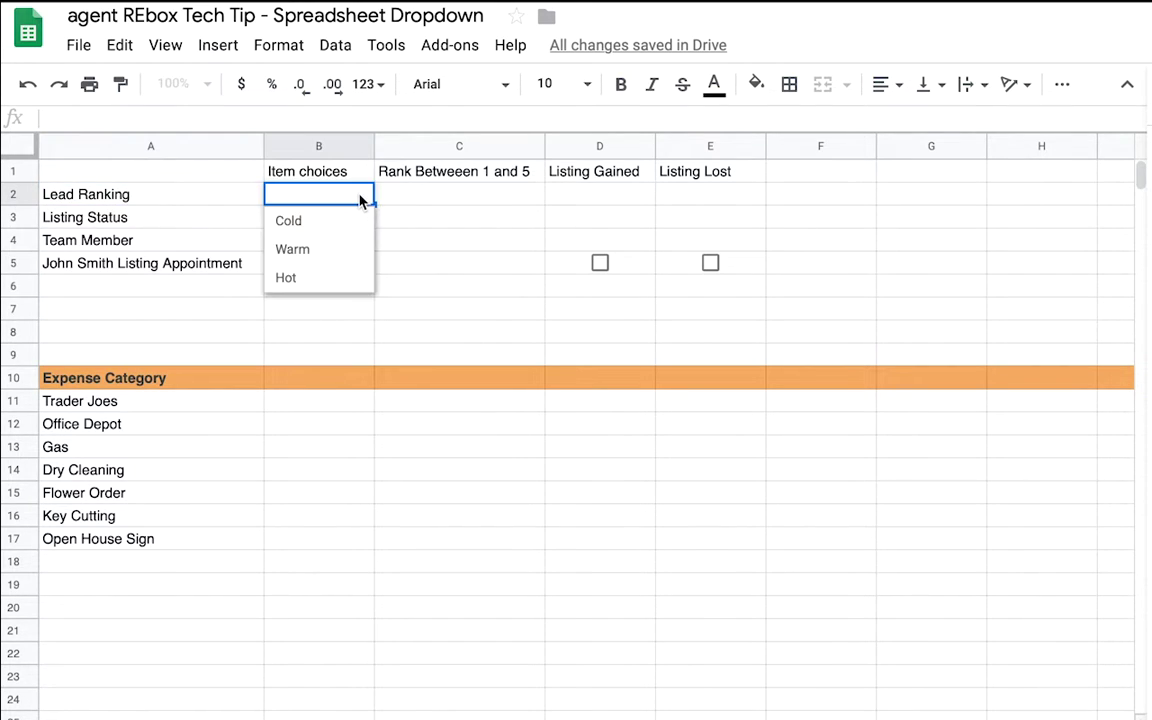
click(332, 248)
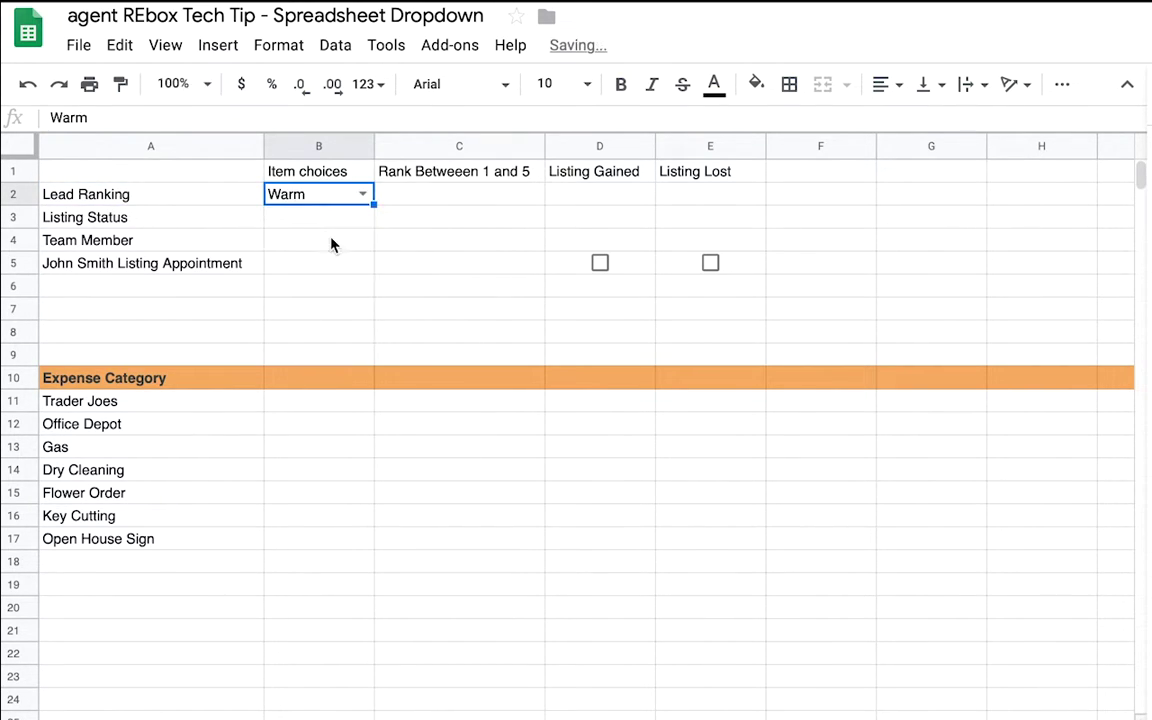
click(363, 193)
click(337, 278)
click(363, 194)
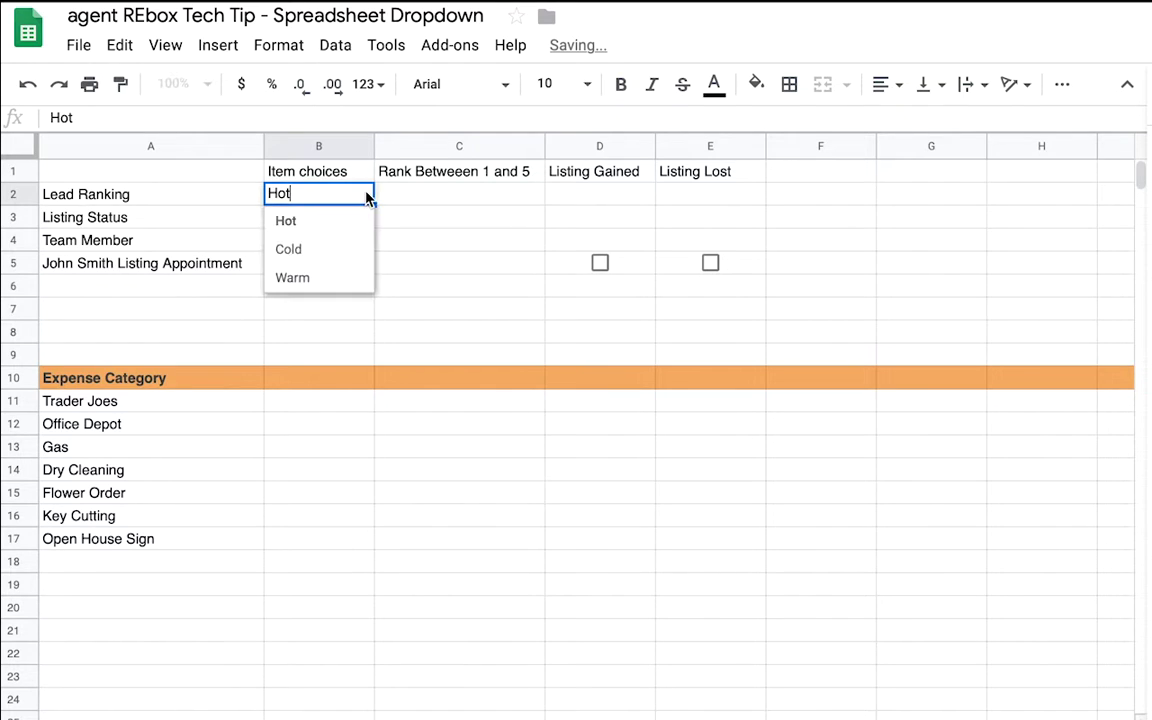
click(348, 219)
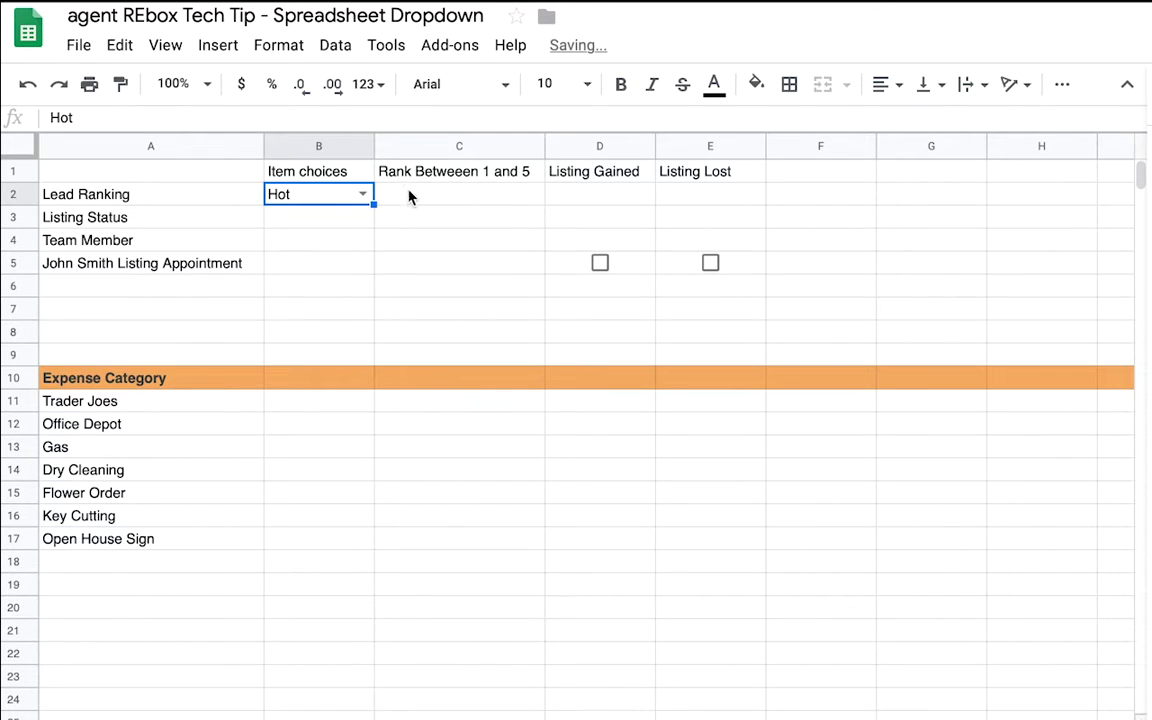
click(330, 226)
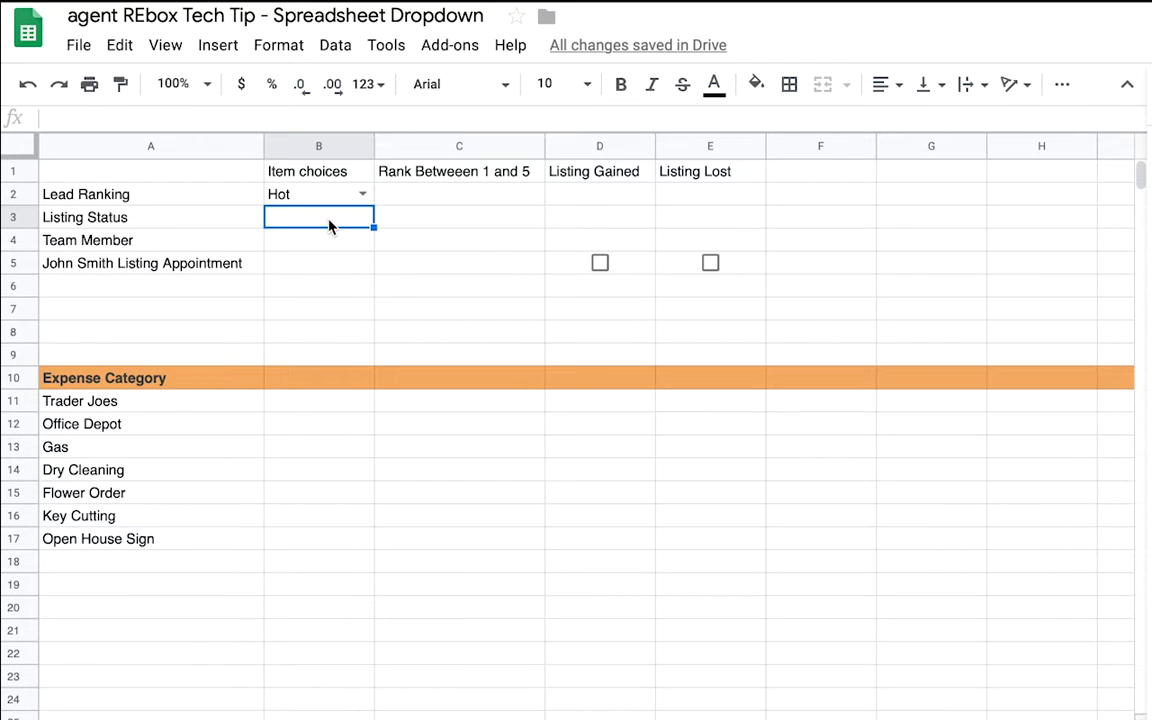
click(332, 248)
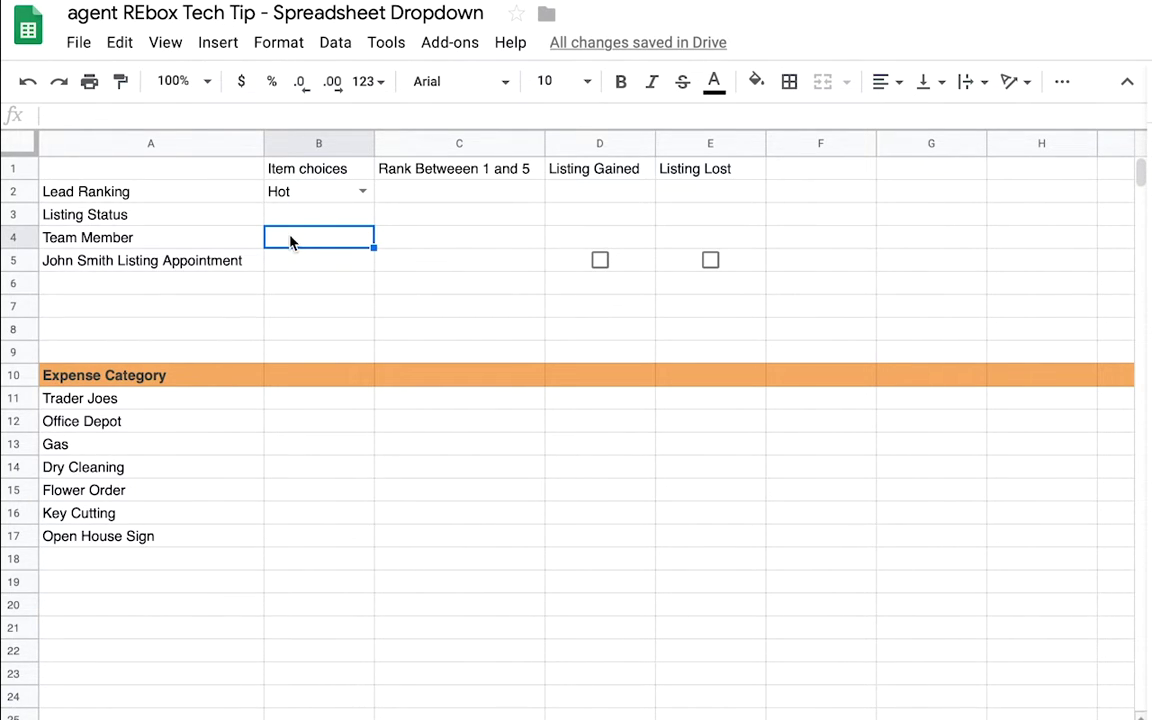
Step: Enter 1 as the Lead Ranking's rank in cell C2, and replace it with 4
click(456, 194)
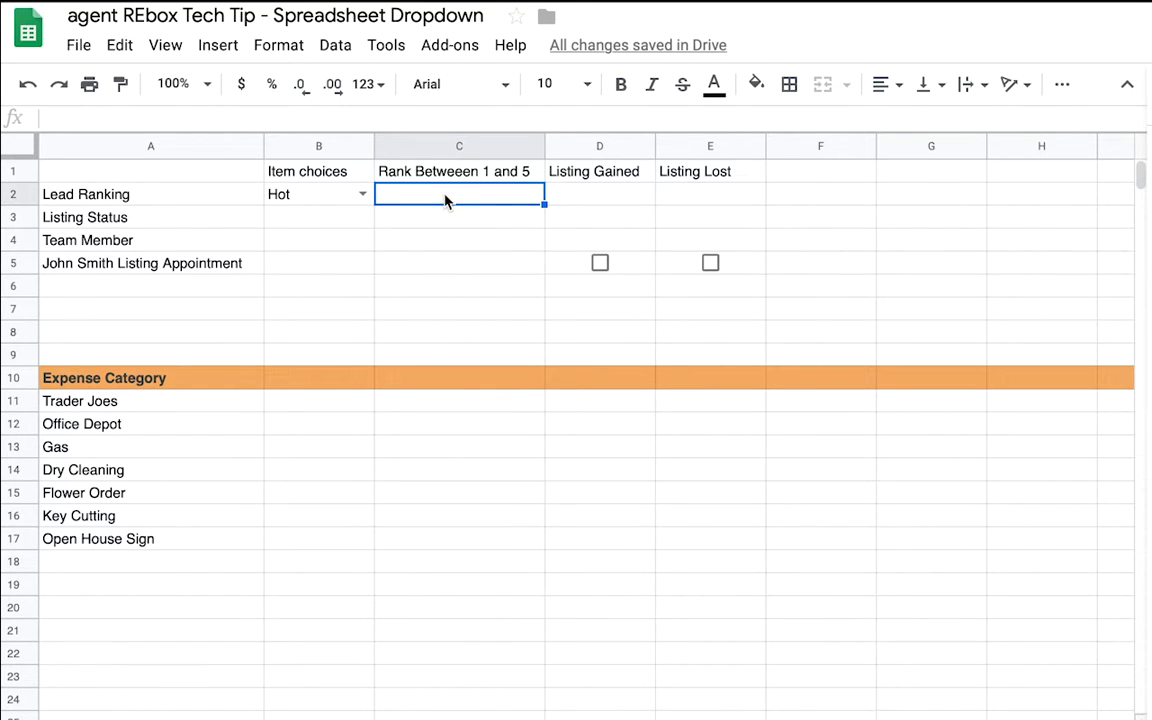
text(1)
key(Return)
click(473, 197)
text(4)
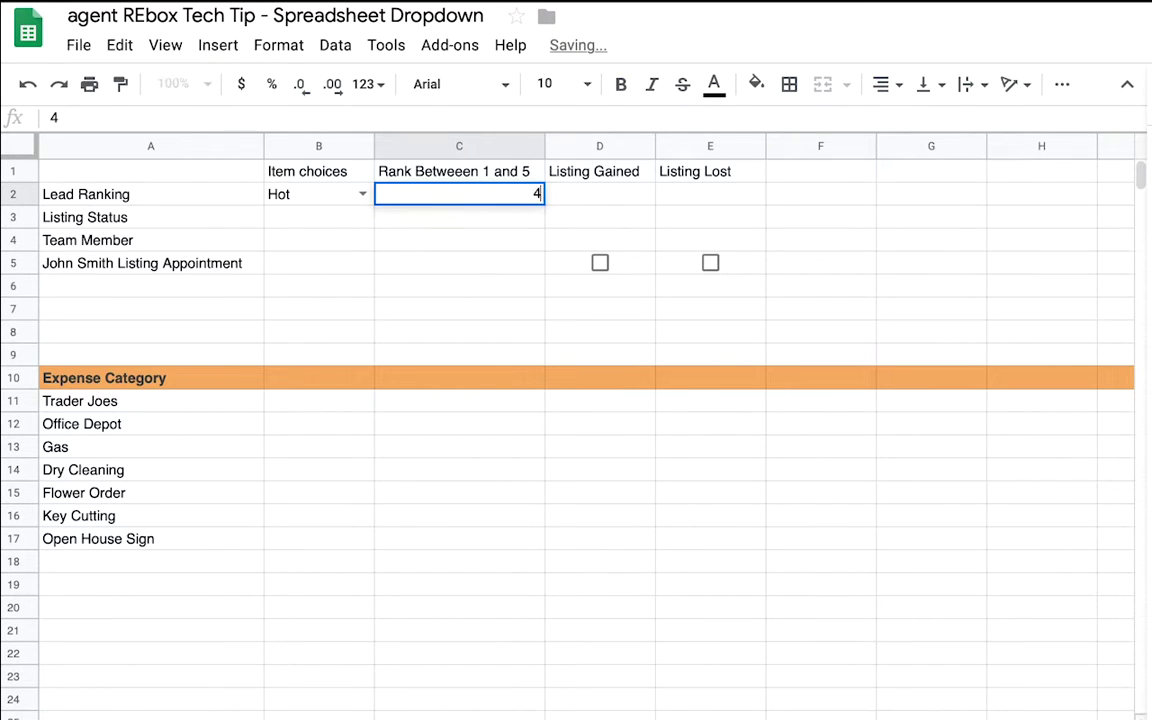
key(Return)
Step: Try to enter the out-of-range rank 8 in cell C2 and dismiss the validation message
click(470, 199)
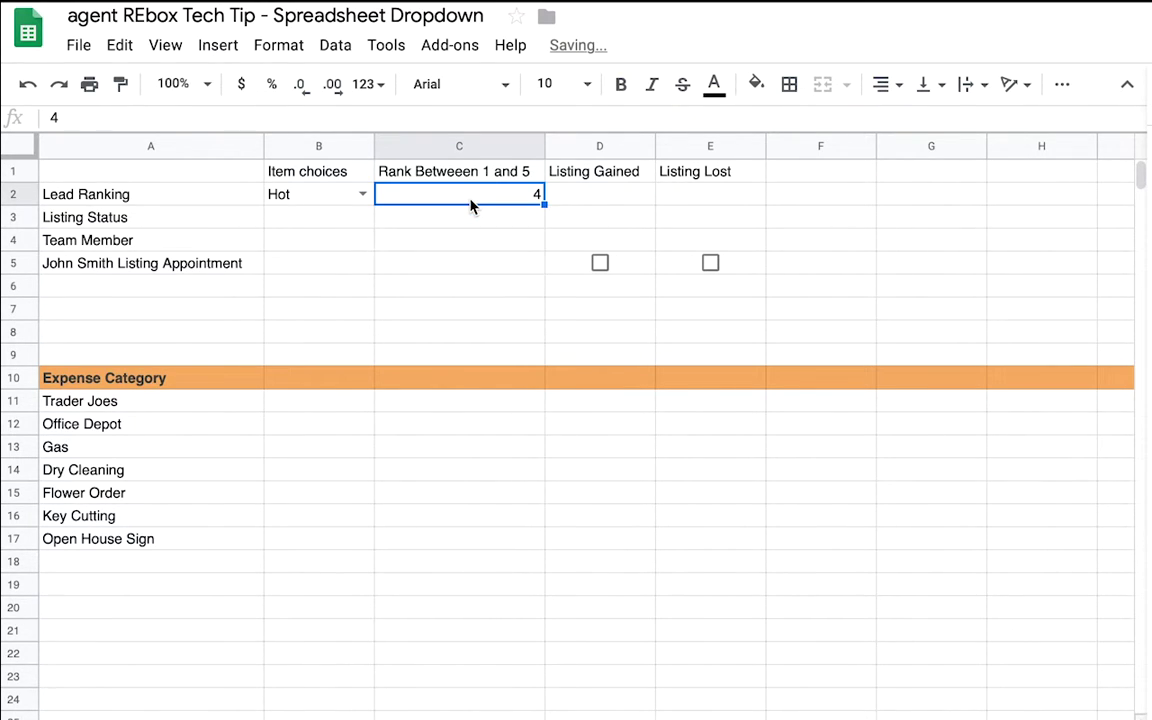
text(8)
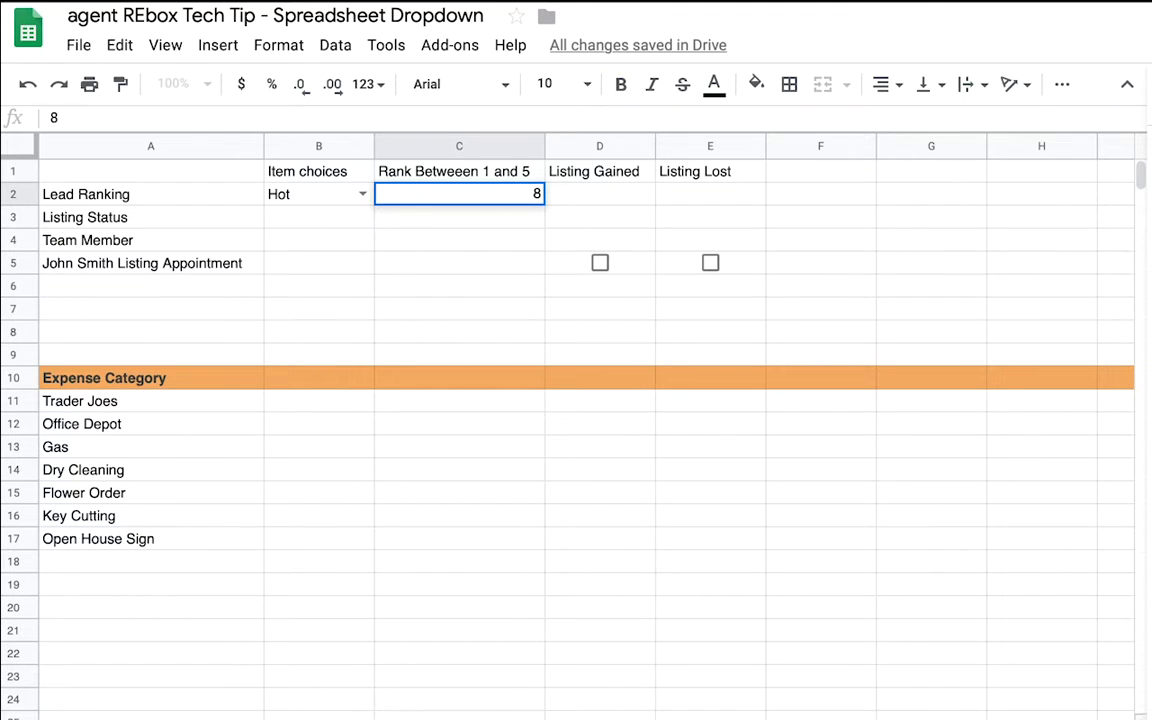
key(Return)
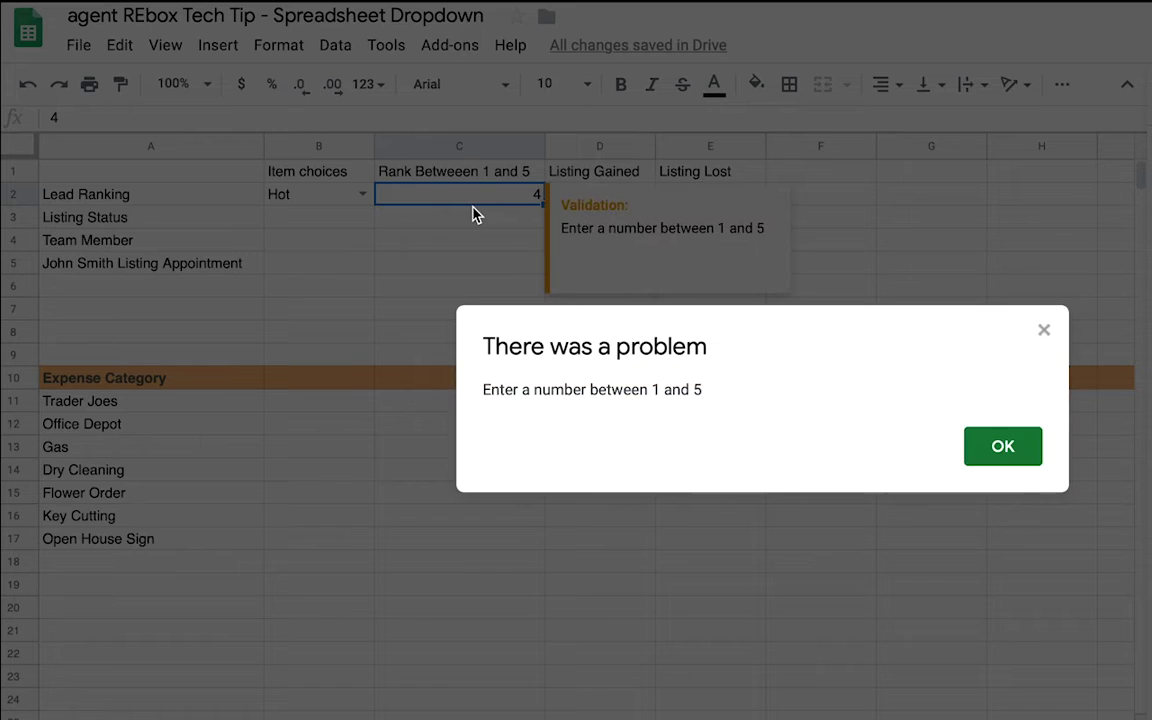
click(1005, 450)
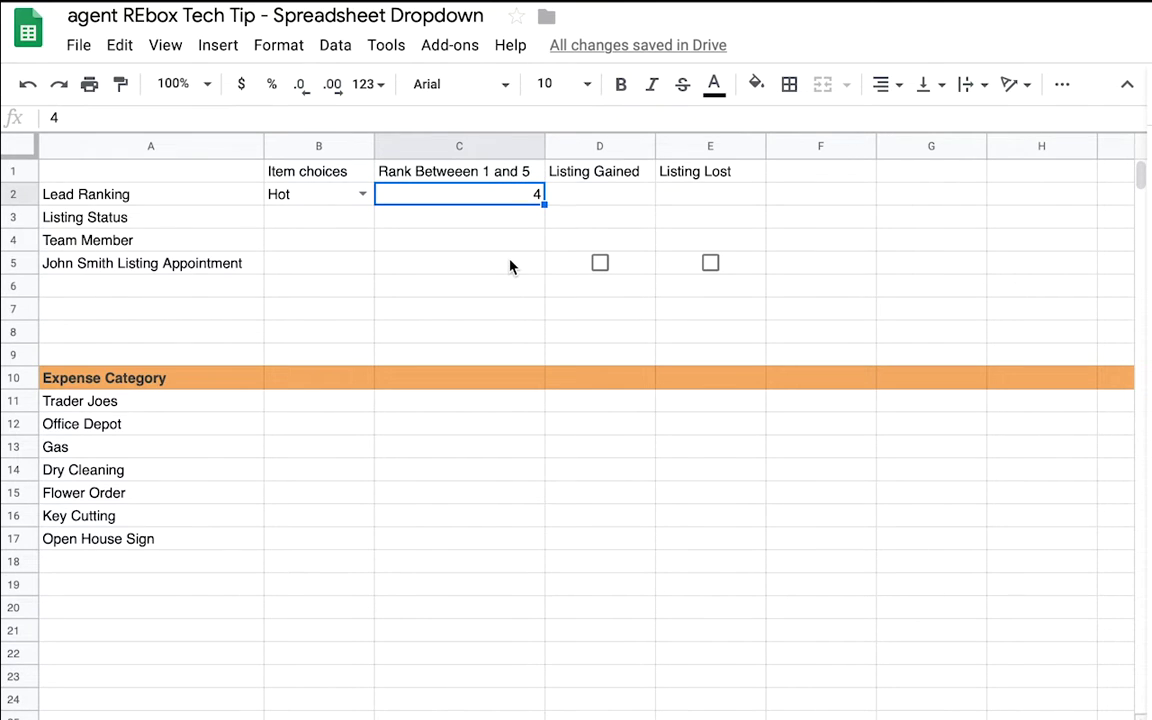
Step: Tick and untick the Listing Gained and Listing Lost checkboxes for the listing appointment in row 5
click(591, 200)
click(600, 263)
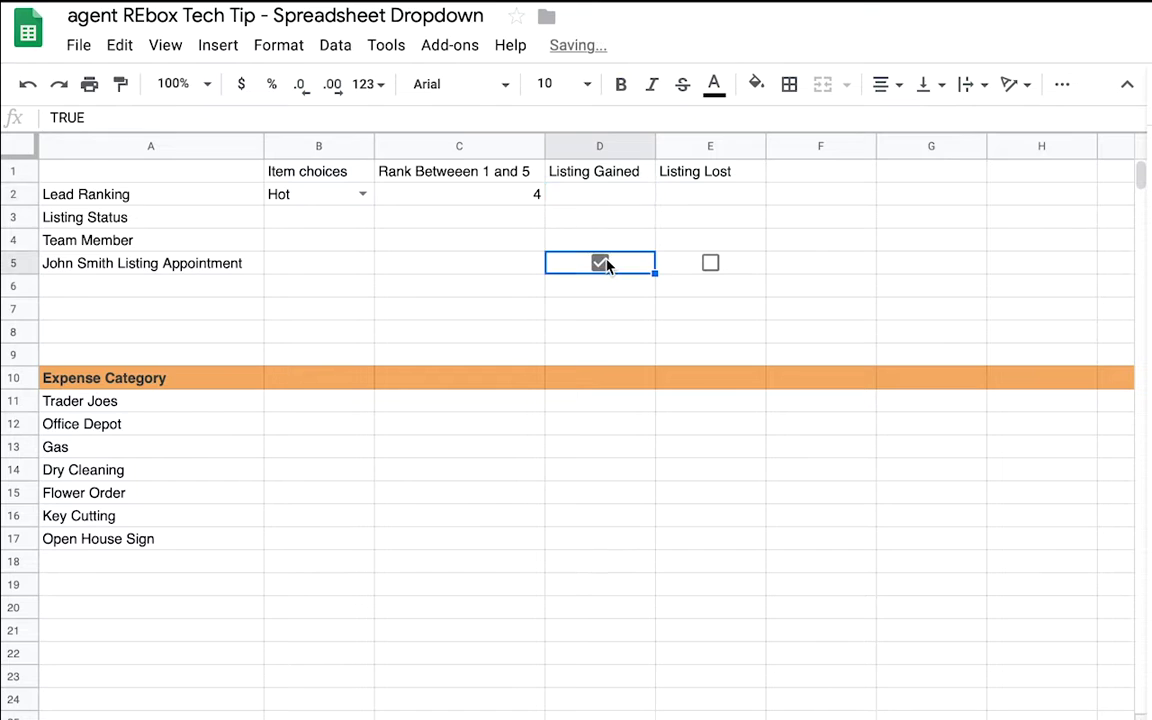
click(603, 263)
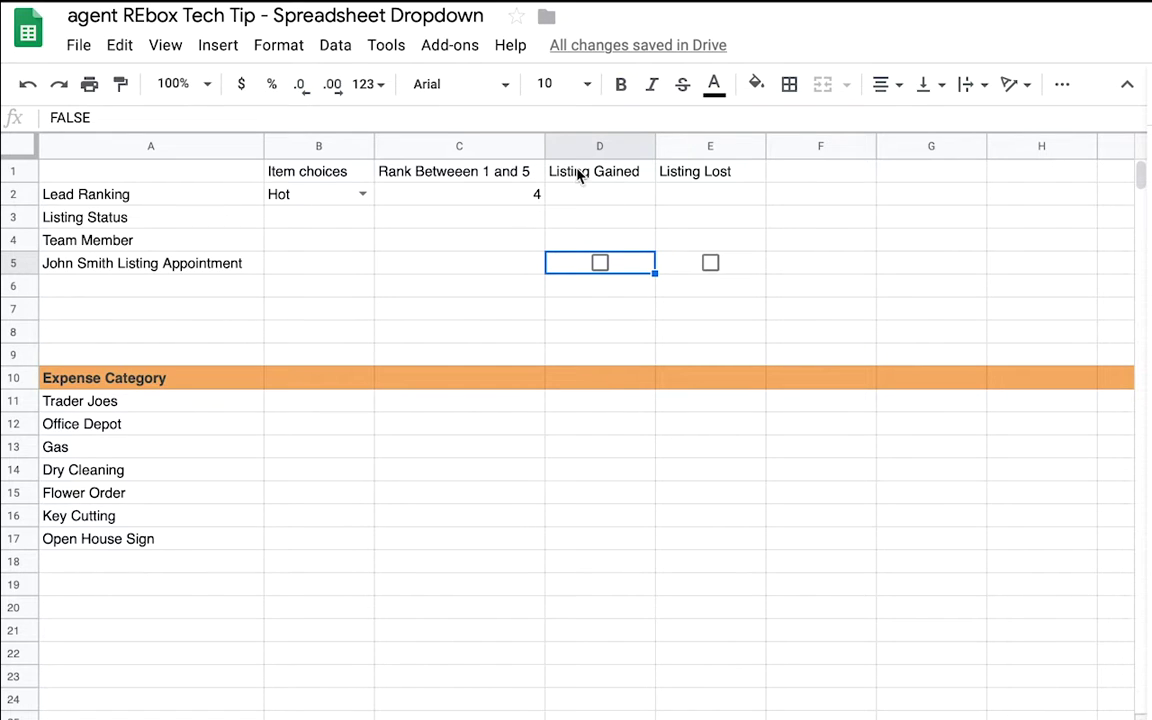
click(600, 262)
click(600, 262)
click(710, 231)
click(710, 262)
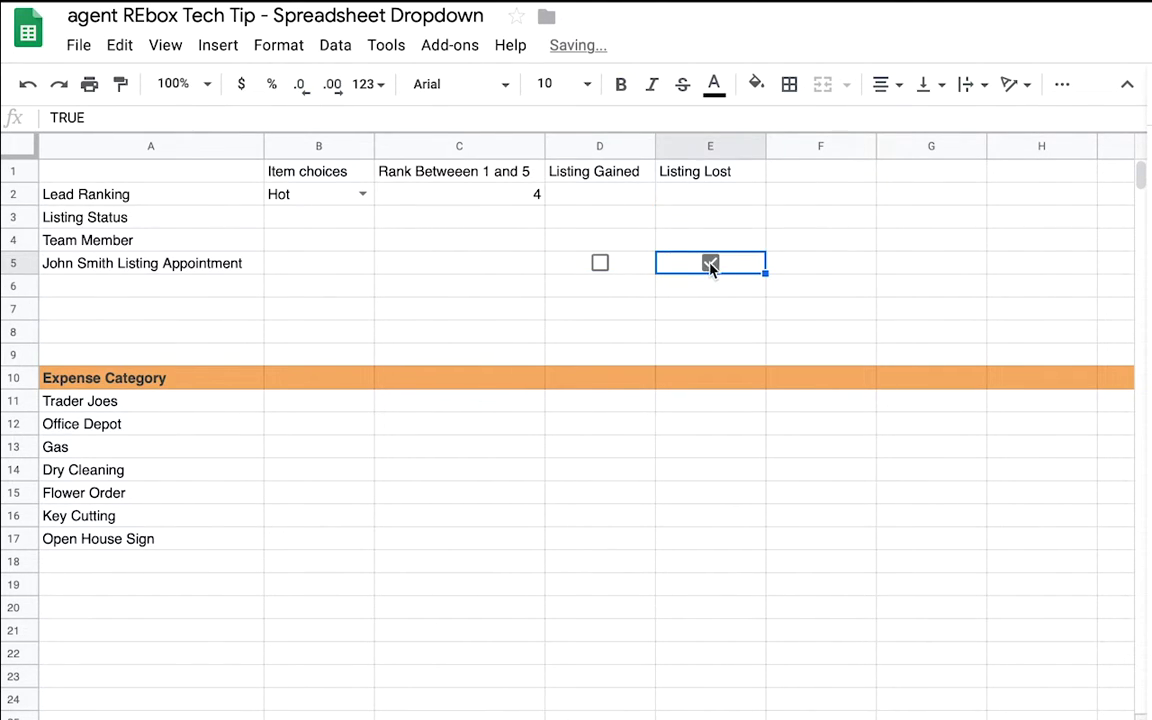
click(710, 262)
click(850, 197)
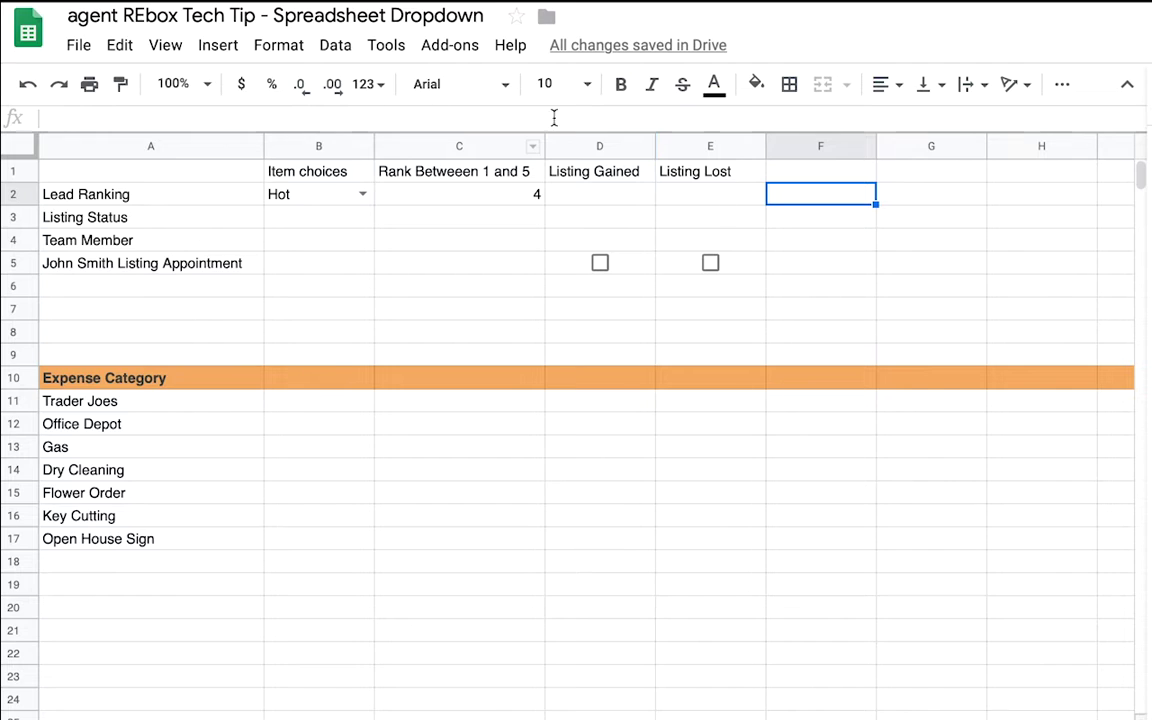
Step: Start a data validation rule for the Listing Status cell B3 with a list of items as its criteria
click(301, 220)
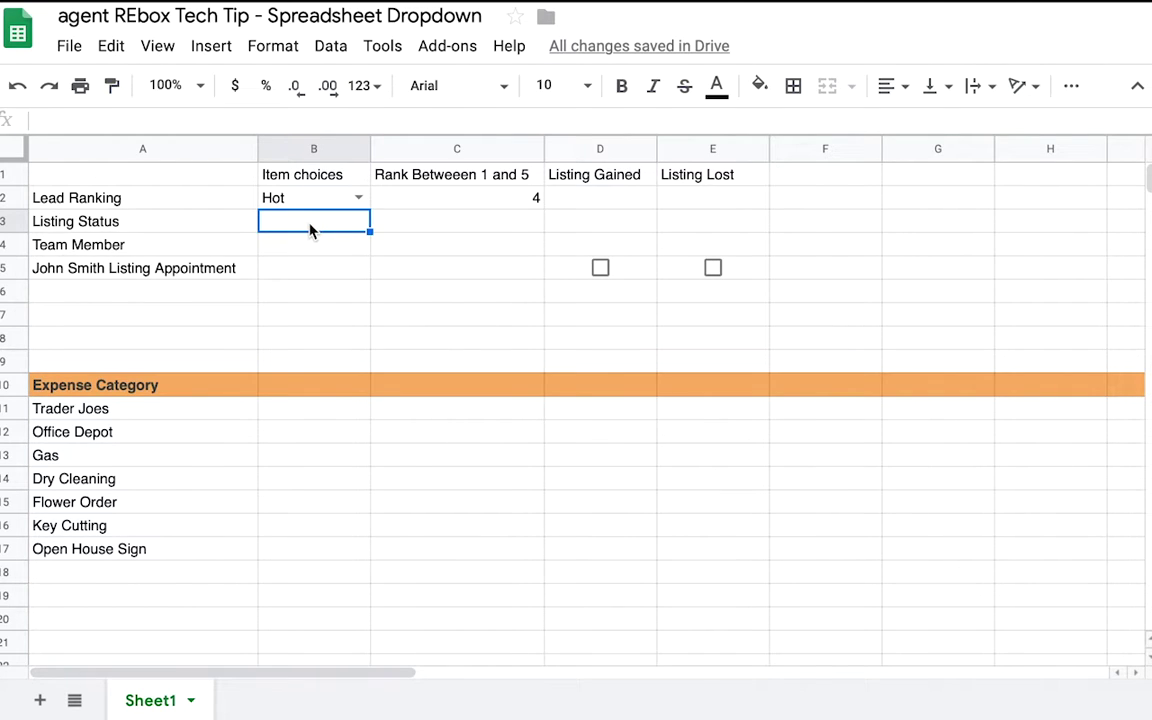
right_click(310, 228)
scroll(405, 450, down, 3)
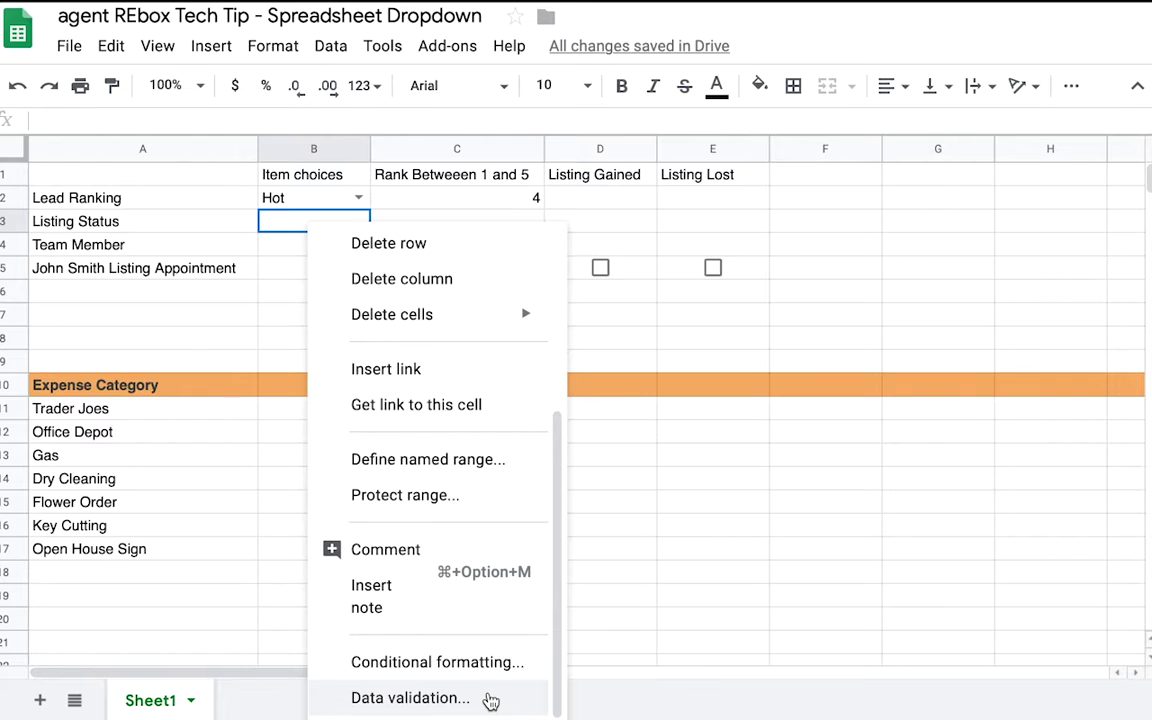
click(491, 700)
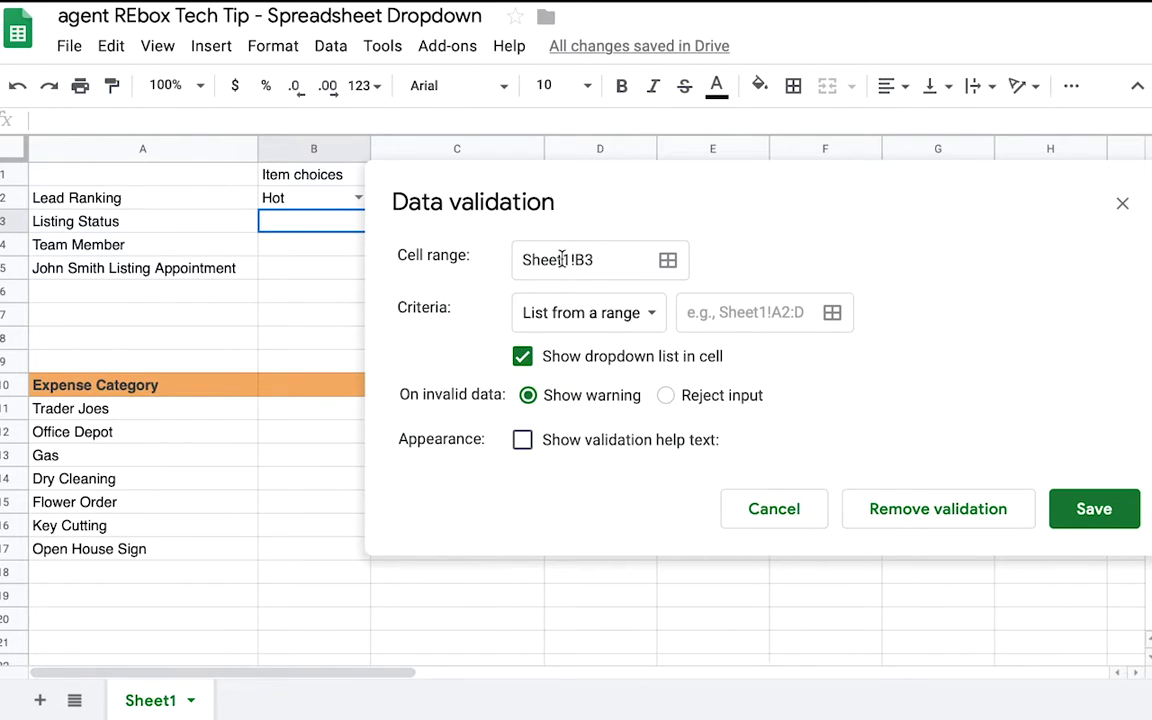
click(612, 313)
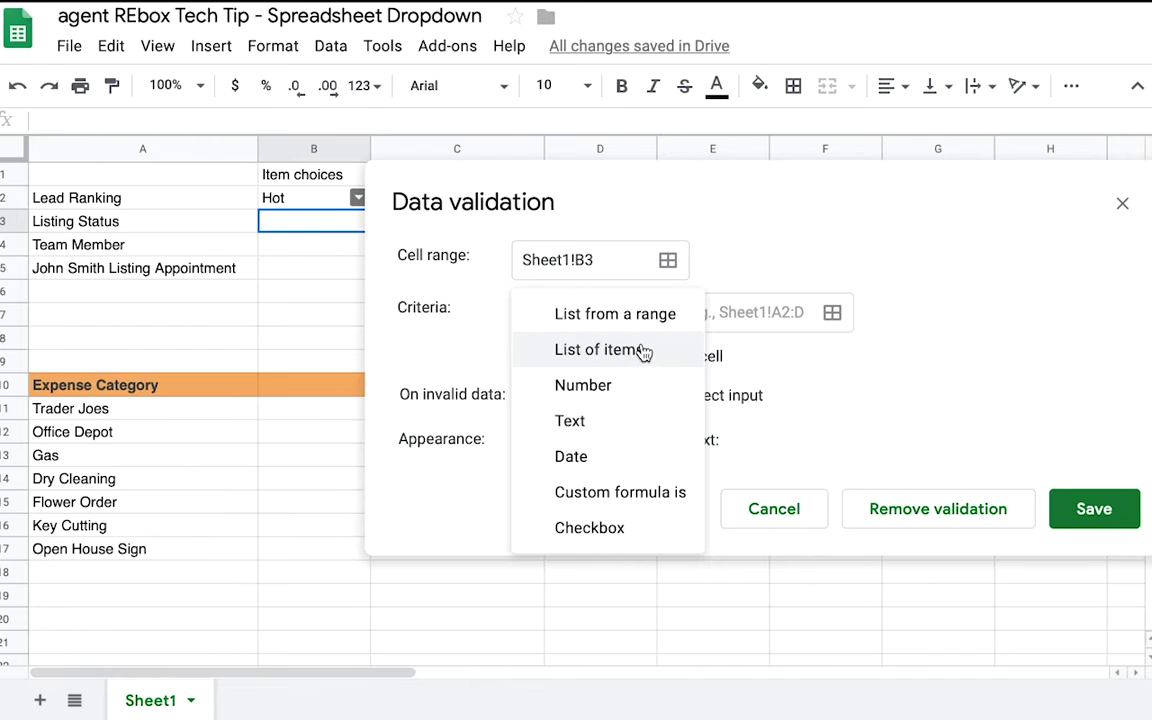
click(643, 352)
click(699, 316)
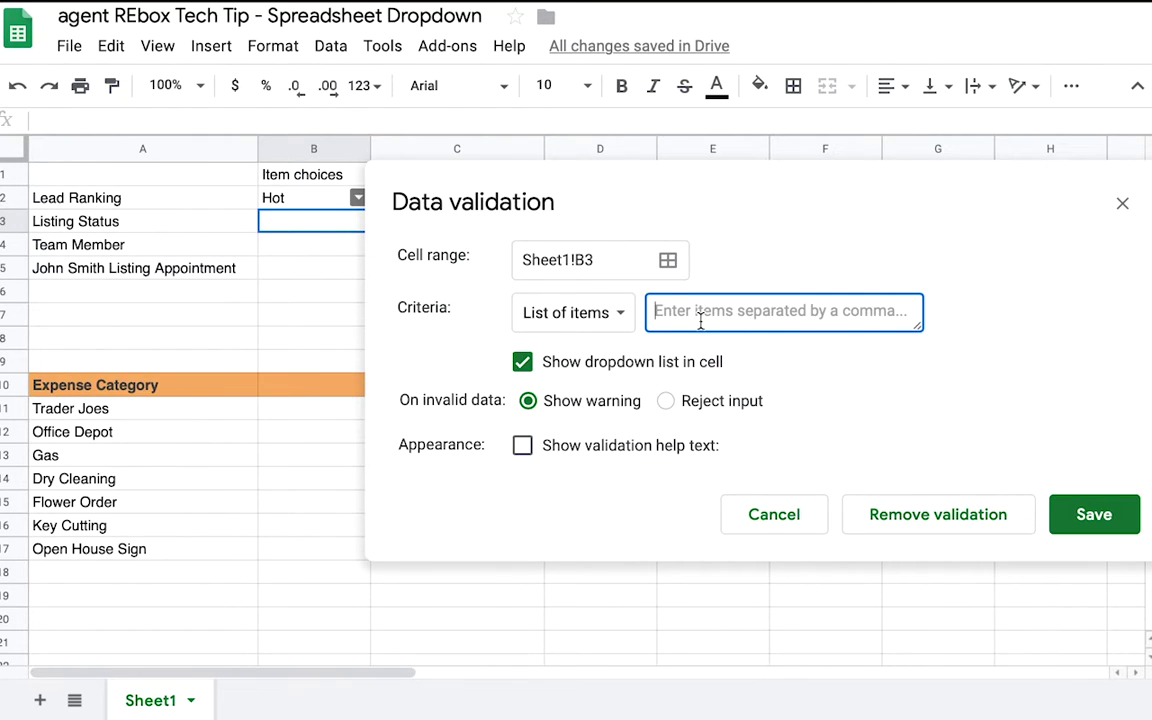
Step: Enter hot, warm, cold as the rule's items, and replace them with three comma-separated team member first names
text(hot, )
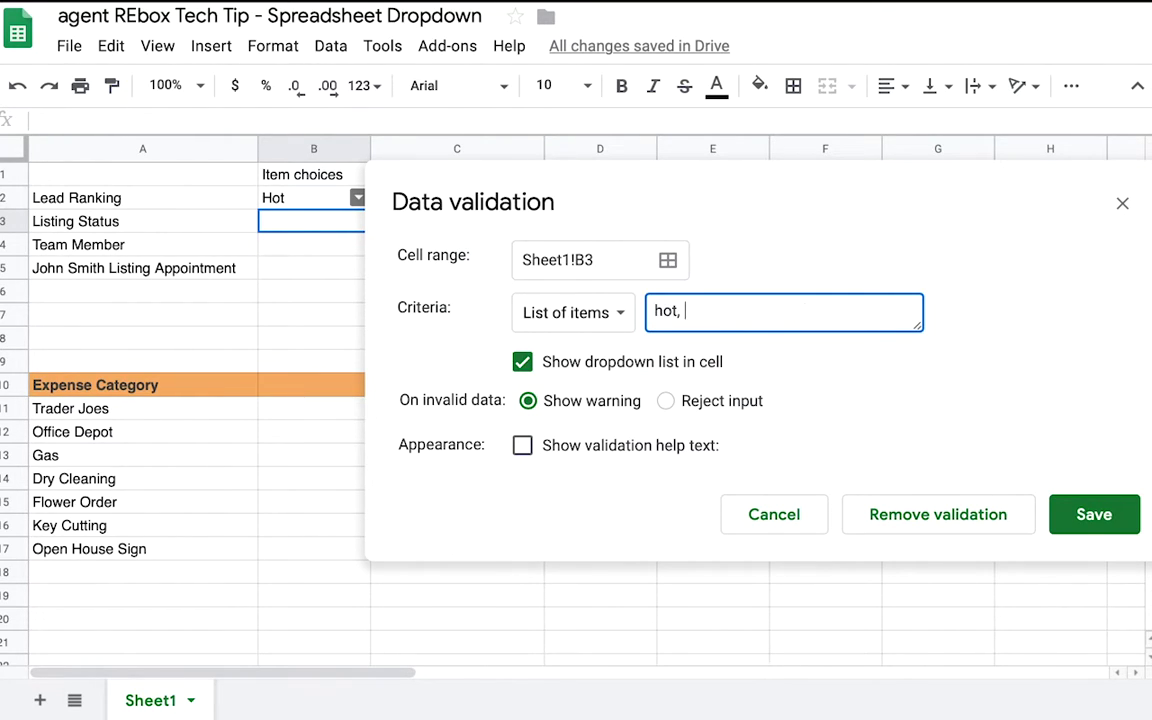
text(warm, cold)
drag(784, 310, 630, 305)
text(jen, tansy, Ali,)
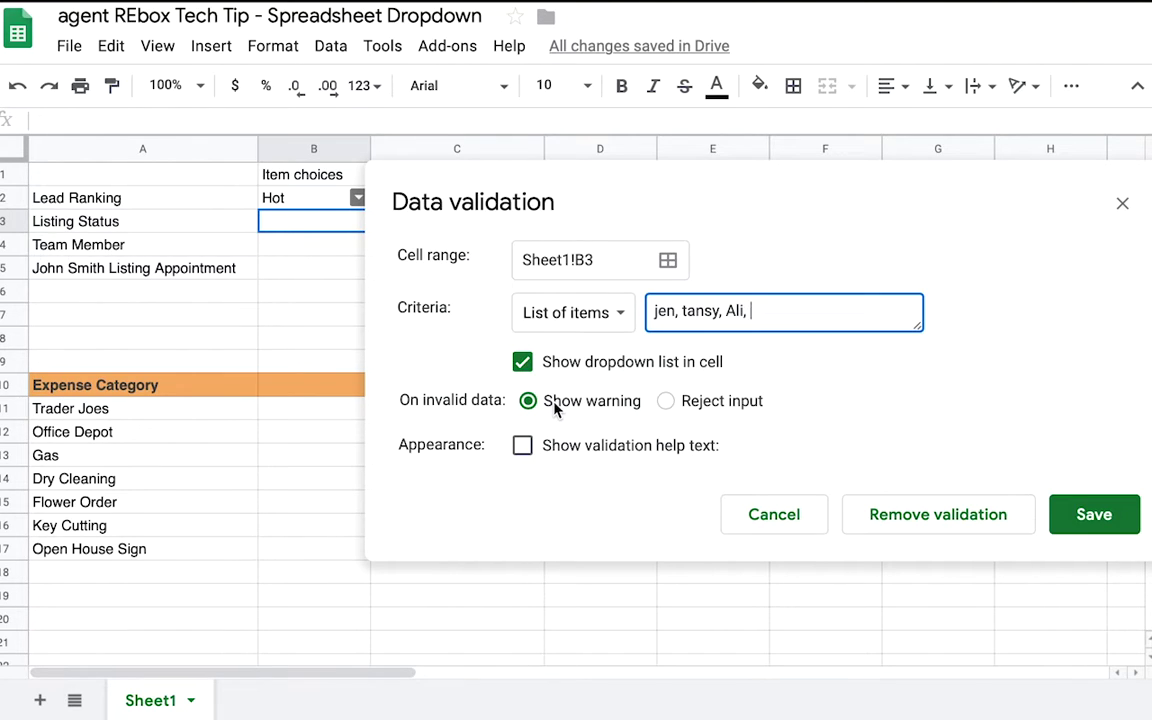
Step: Set the B3 rule to reject invalid input, keep validation help text off, and save it
click(665, 402)
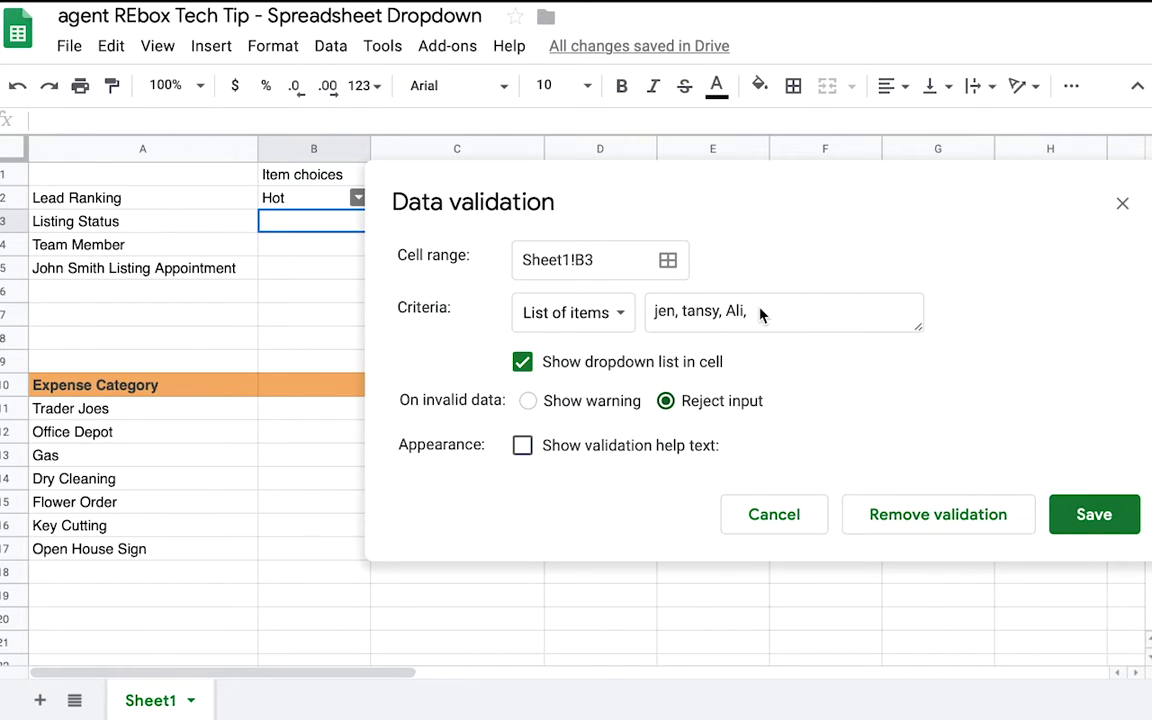
click(523, 445)
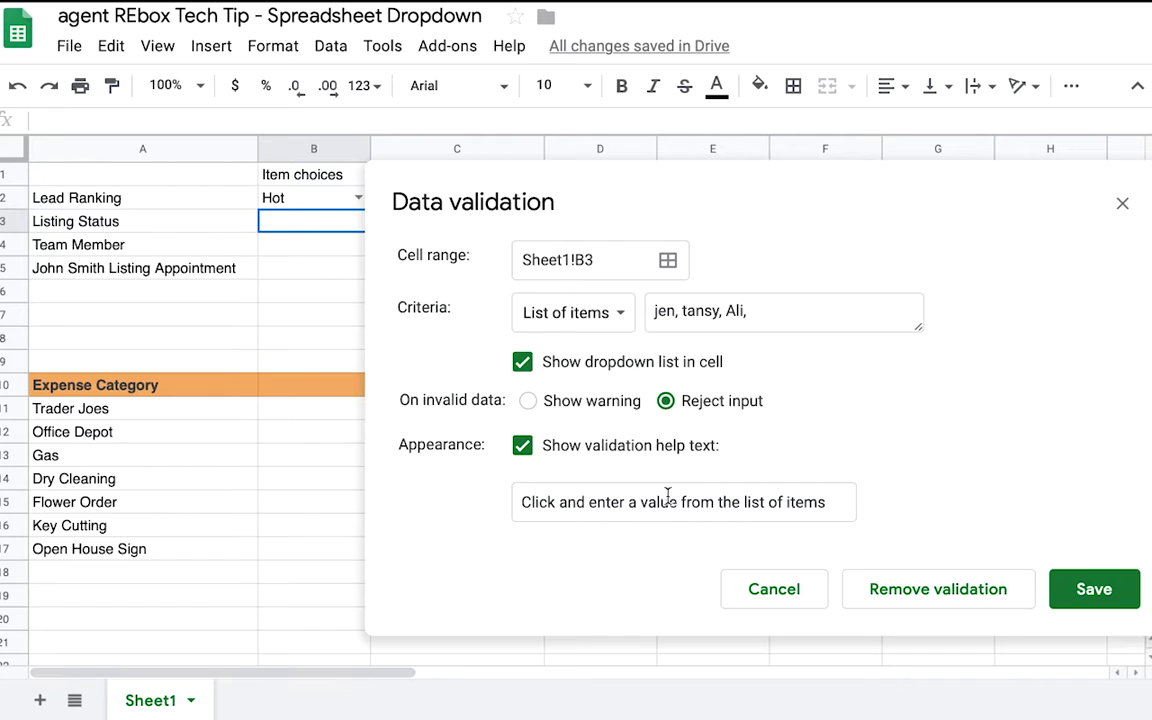
click(522, 446)
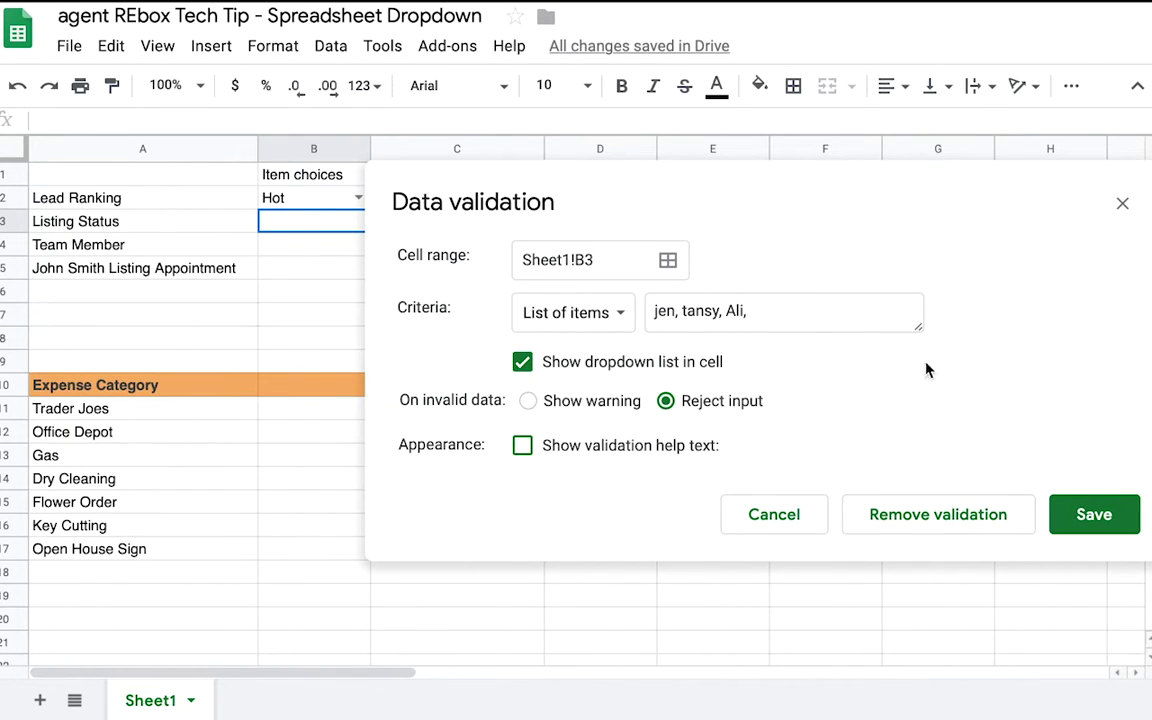
click(1094, 514)
Step: Choose the second team member from the new dropdown in B3, and change the choice to the third
click(358, 221)
click(330, 278)
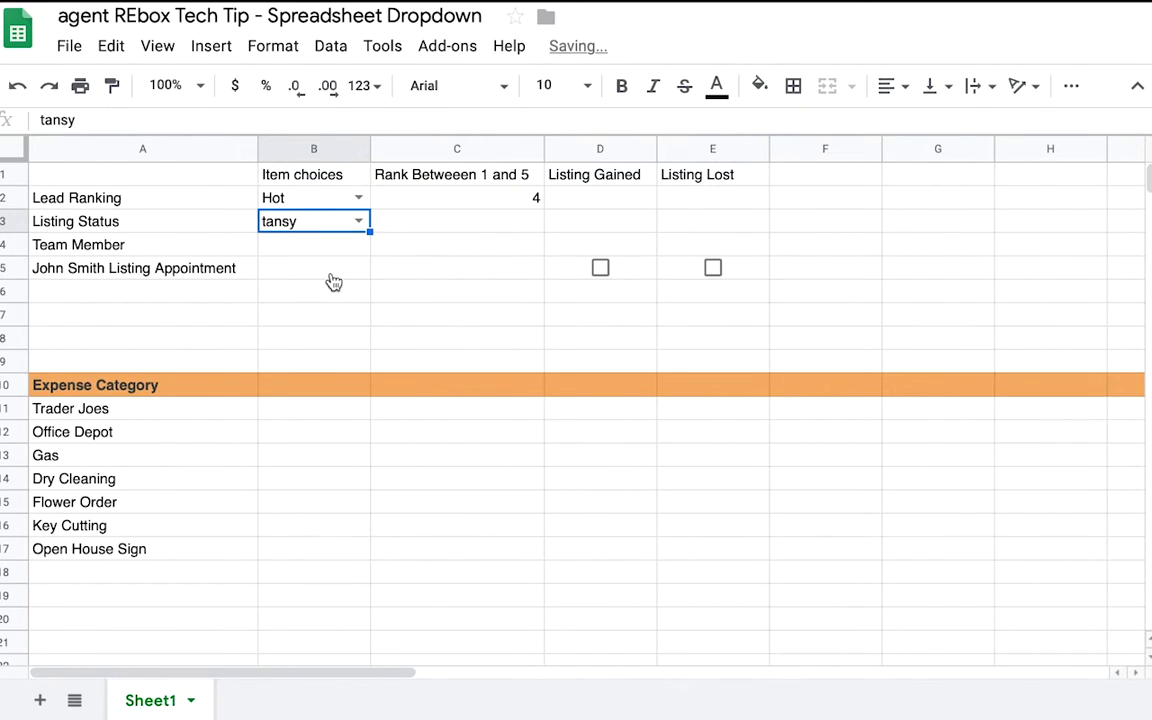
click(360, 222)
click(340, 308)
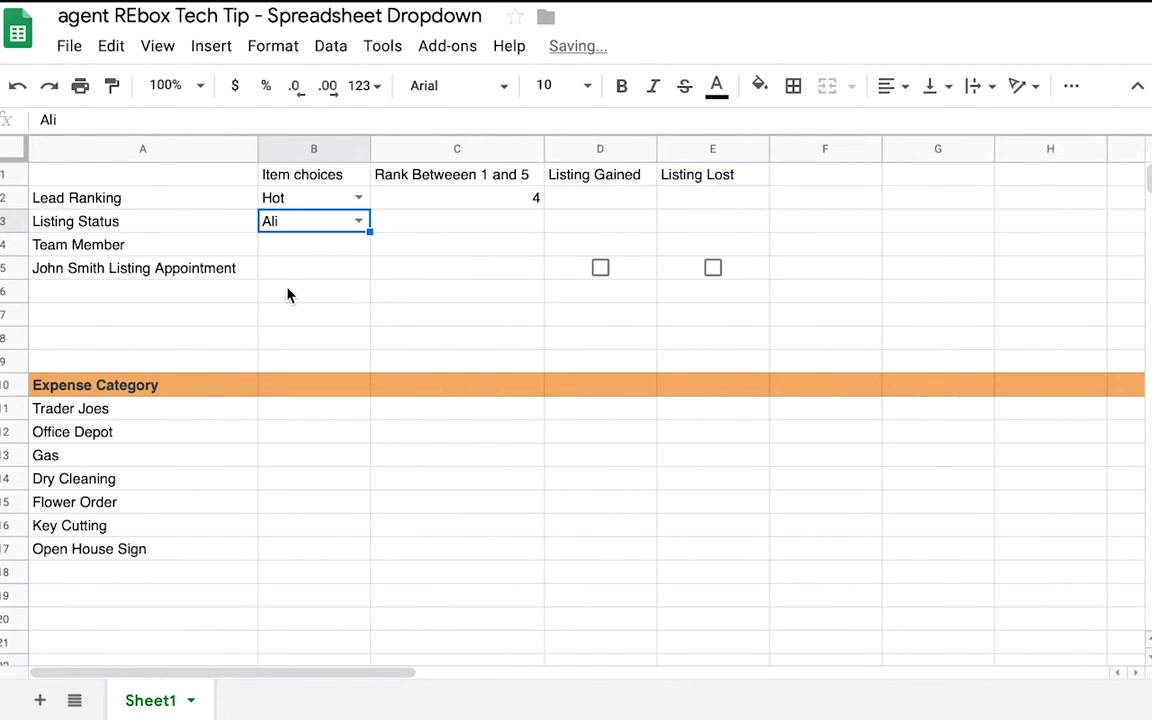
Step: Start a data validation rule for cell C3 with Number as its criteria
click(376, 221)
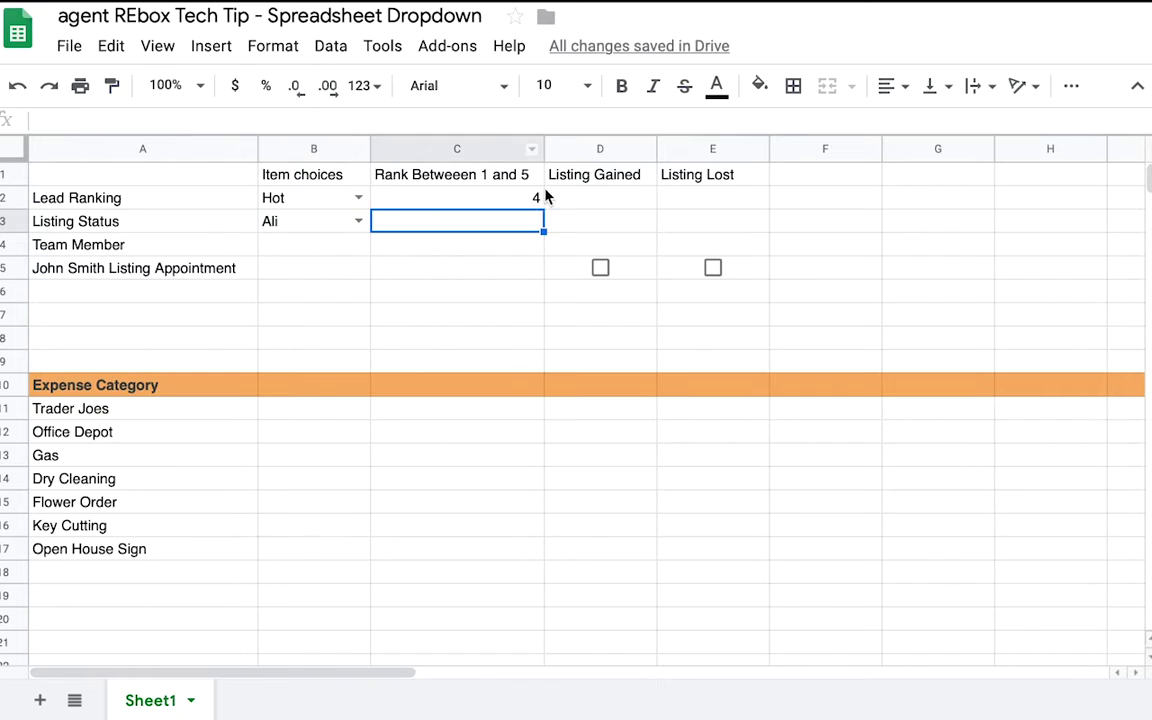
right_click(437, 230)
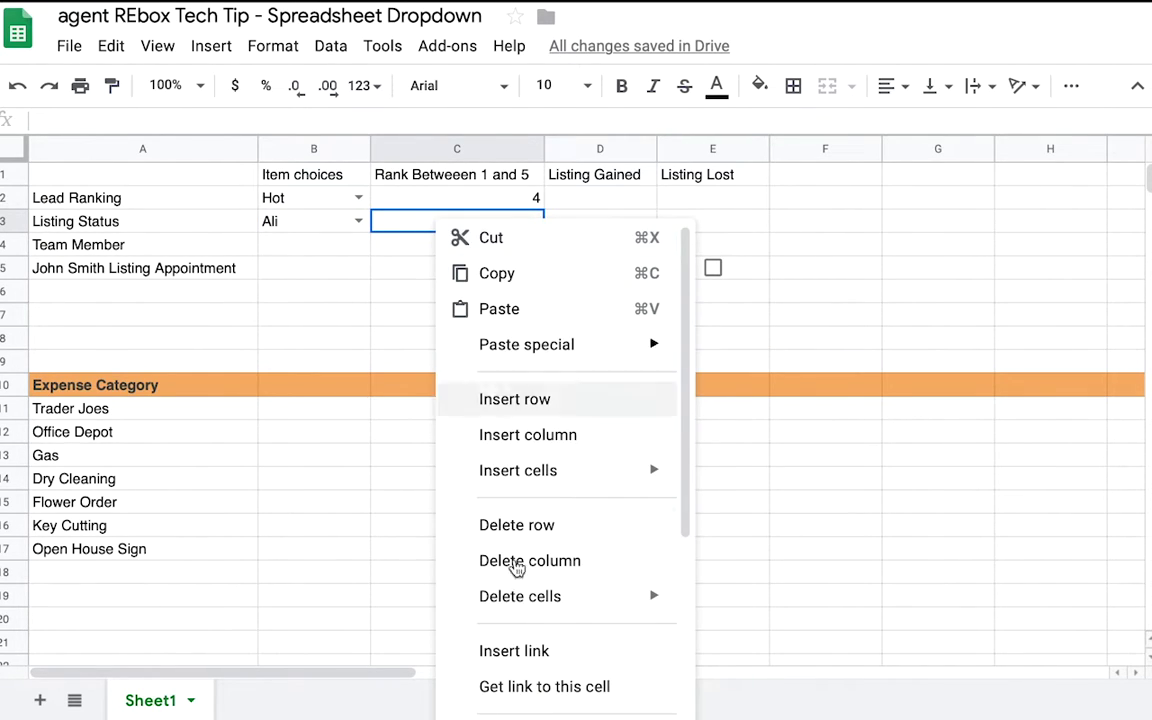
scroll(476, 465, down, 5)
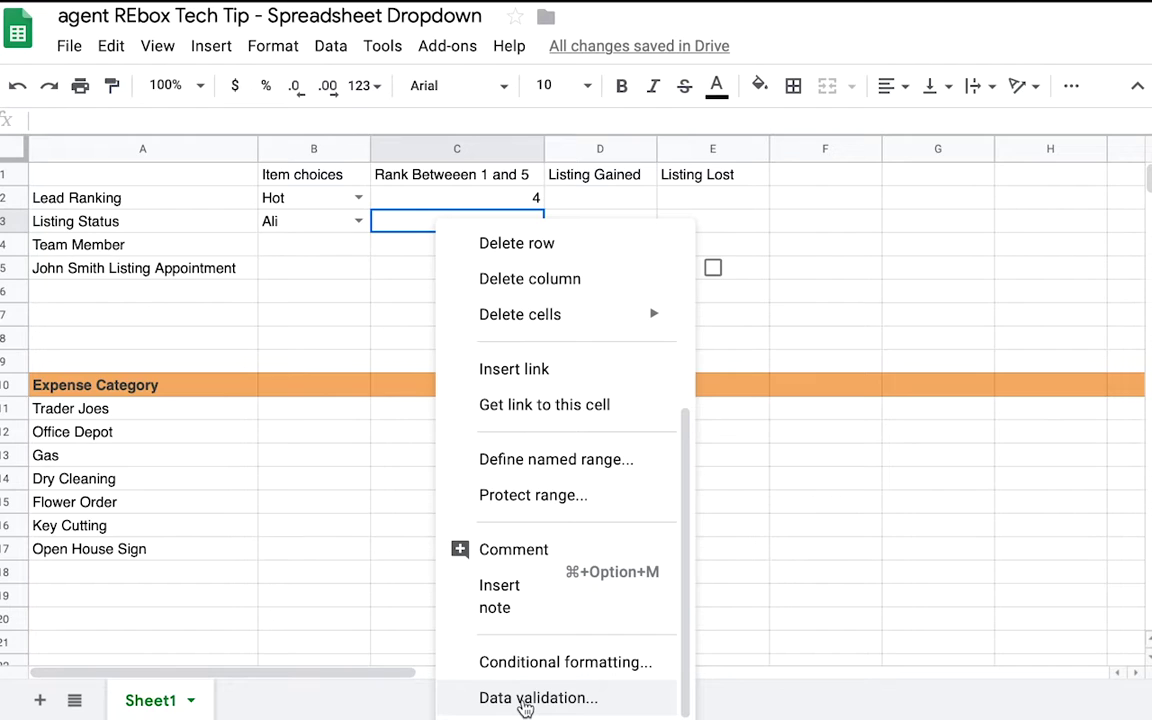
click(526, 700)
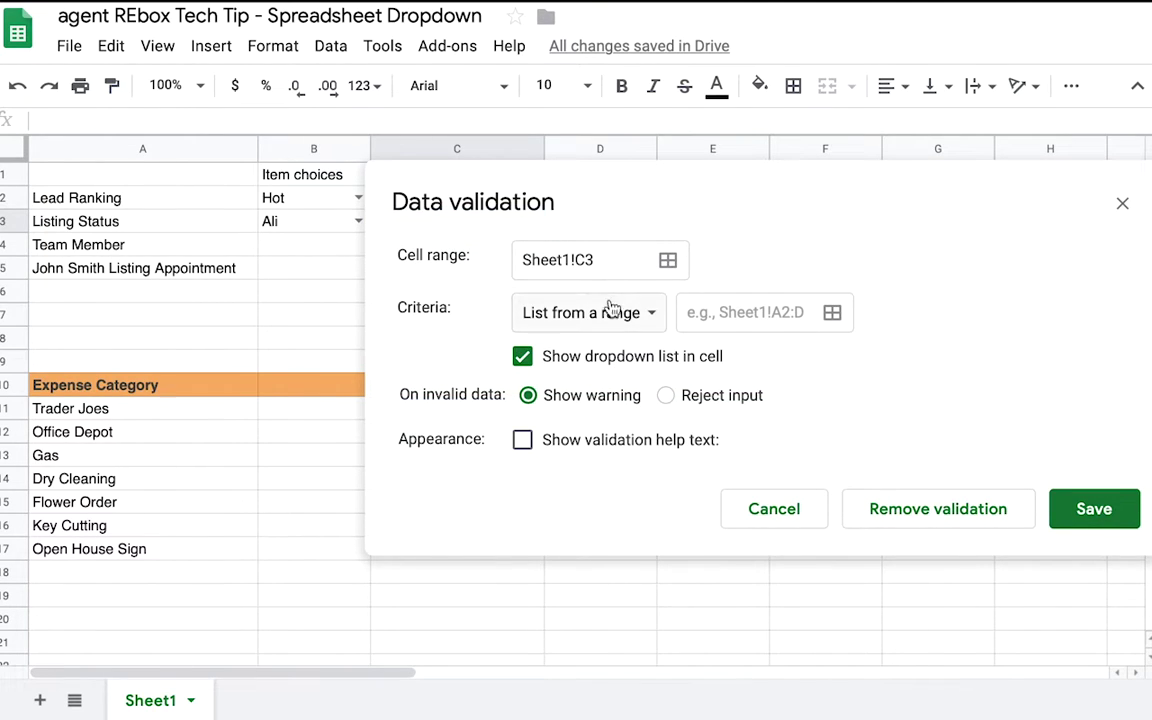
click(612, 307)
click(609, 385)
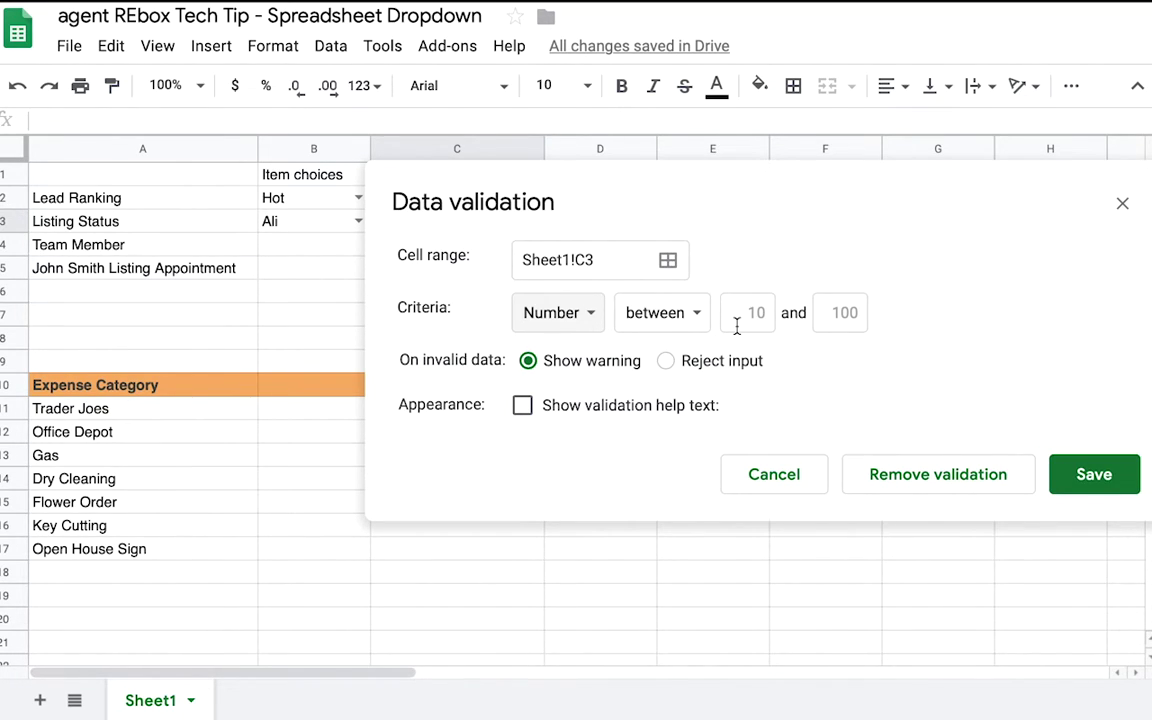
Step: Keep the number condition for C3 at between and set its limits to 1 and 5
click(660, 312)
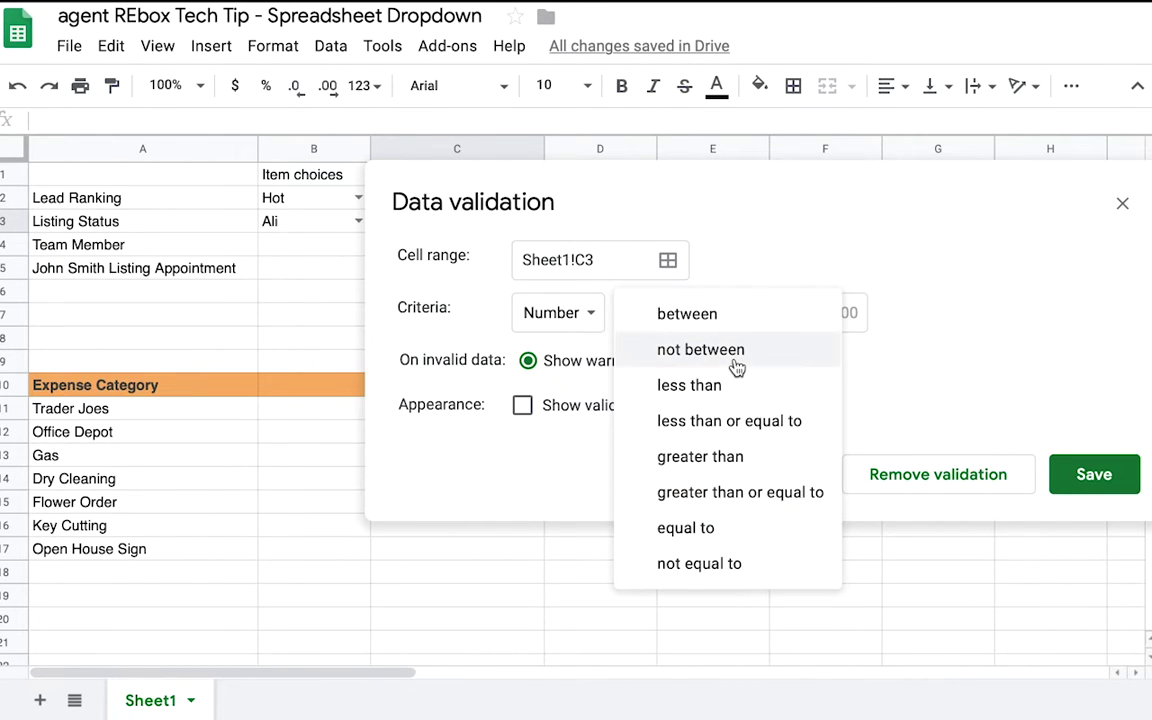
click(856, 257)
click(748, 312)
text(1)
click(827, 312)
text(5)
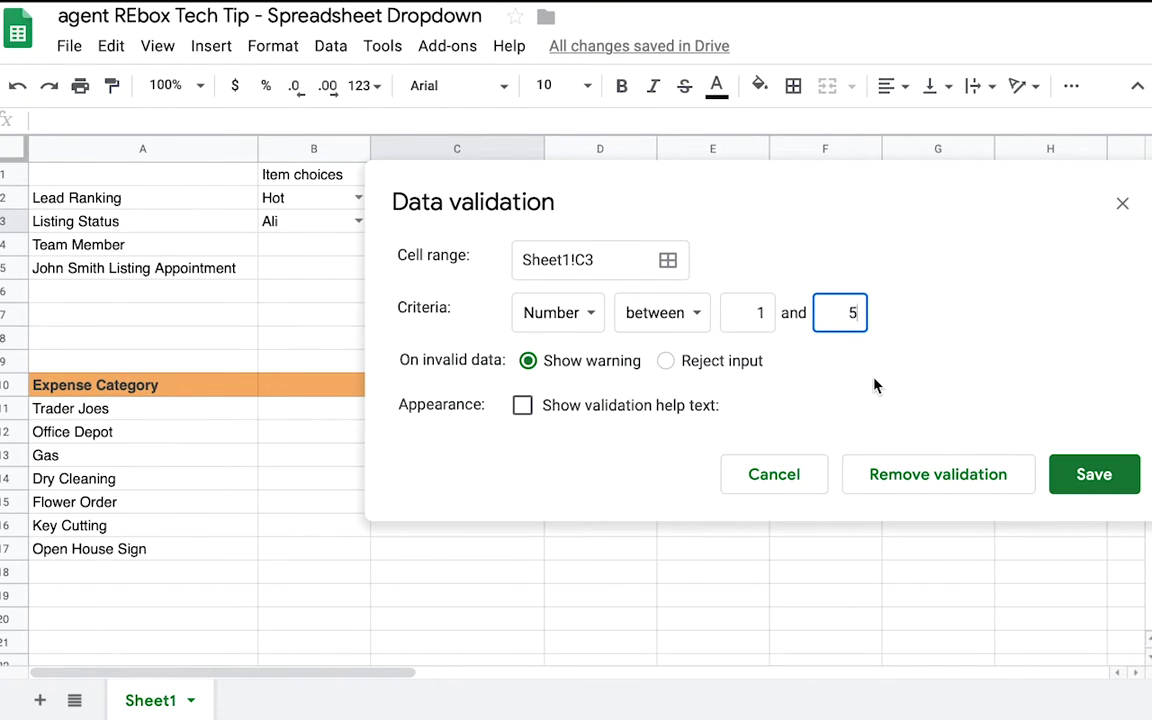
Step: Save the C3 number rule with invalid input rejected, and enter 1 in the cell
click(672, 361)
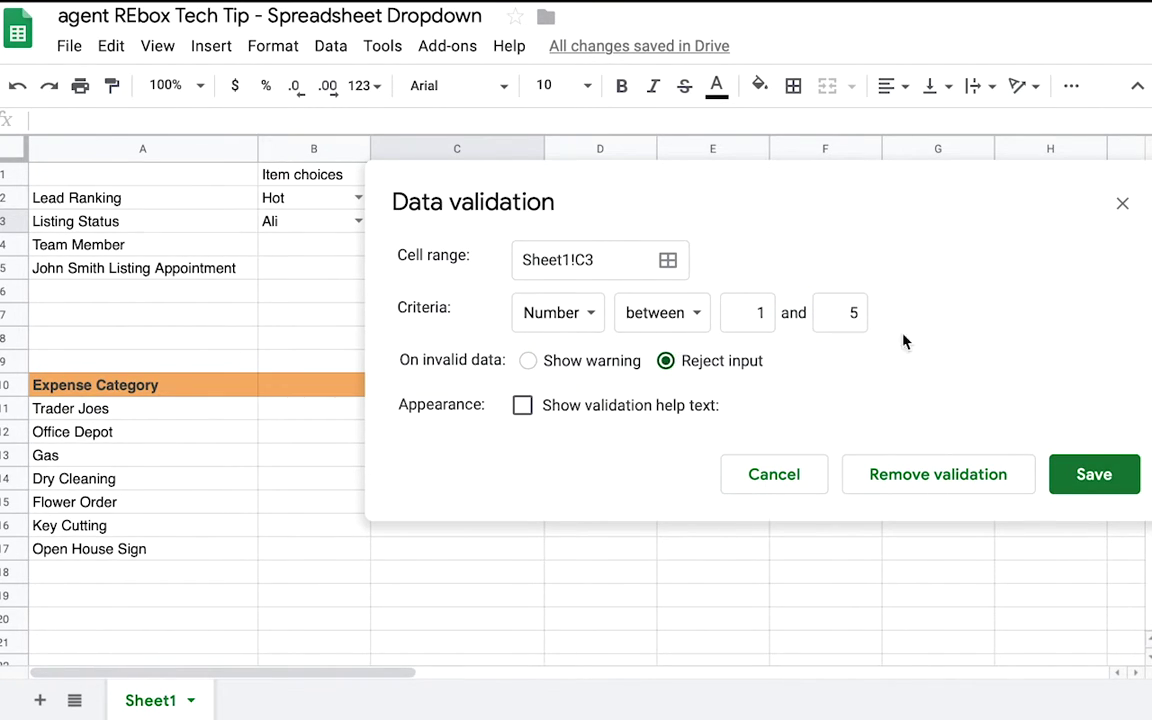
click(1090, 474)
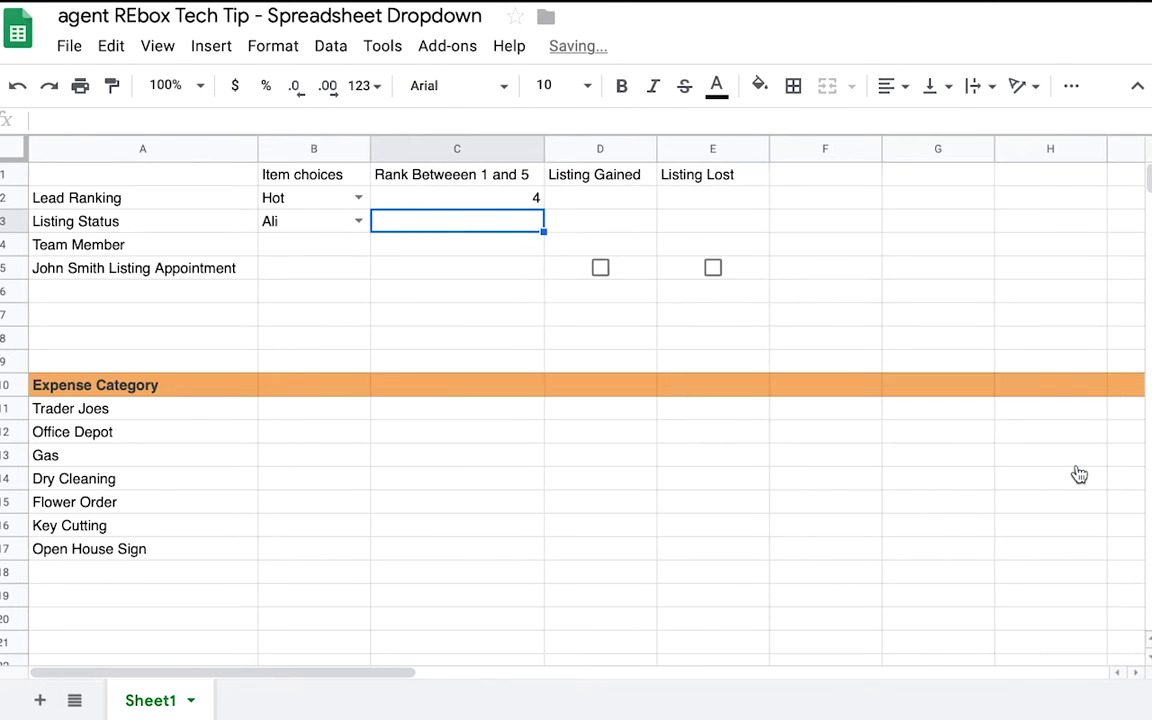
text(1)
click(614, 222)
Step: Try to enter 7 in C3 to test the limit of 1 to 5
click(506, 222)
text(7)
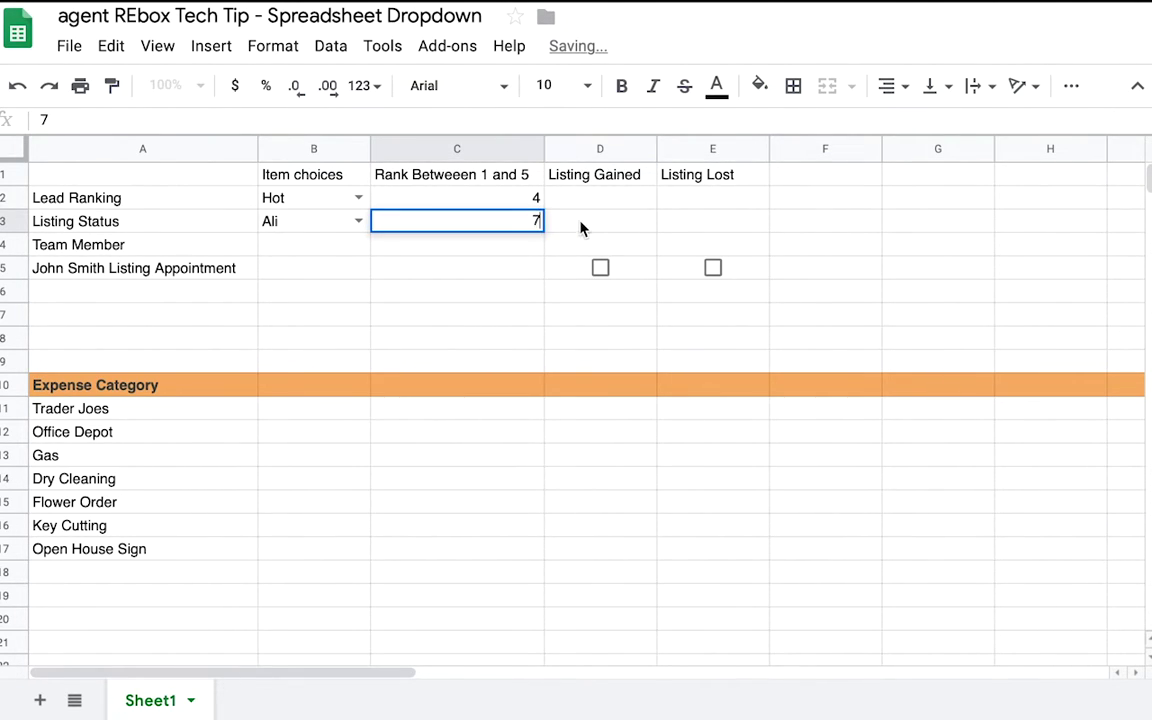
click(579, 226)
click(1012, 407)
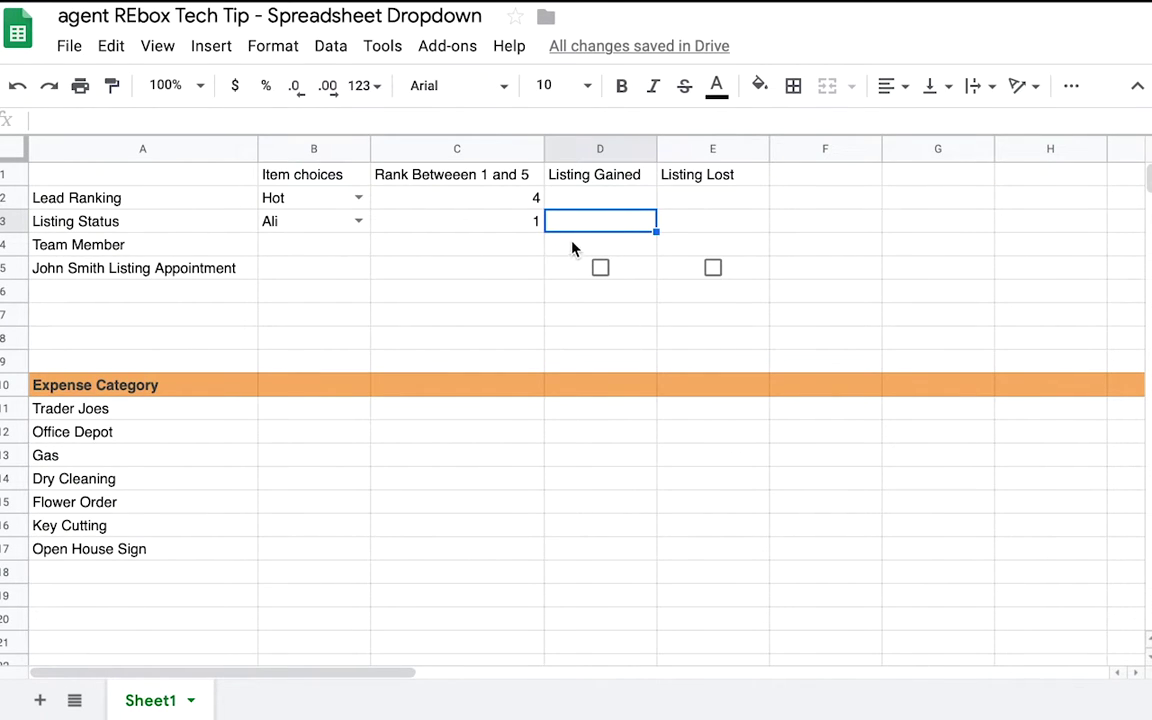
Step: Start a data validation rule for cell D6 with Checkbox as its criteria
click(565, 252)
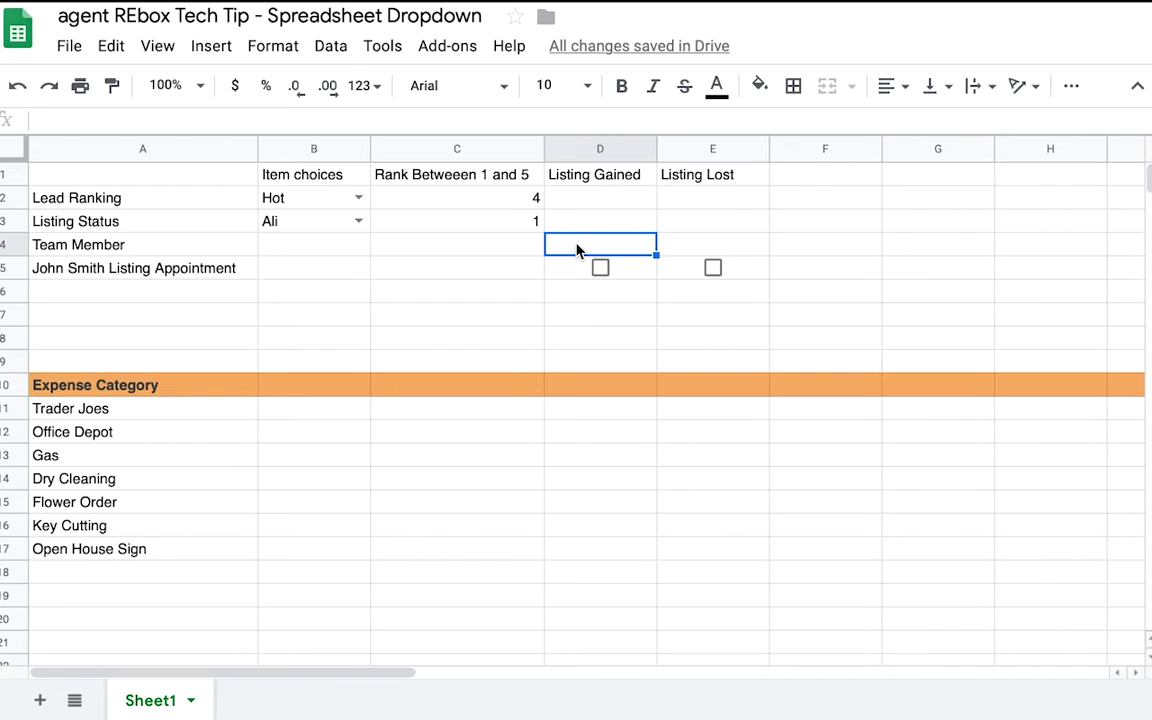
click(607, 294)
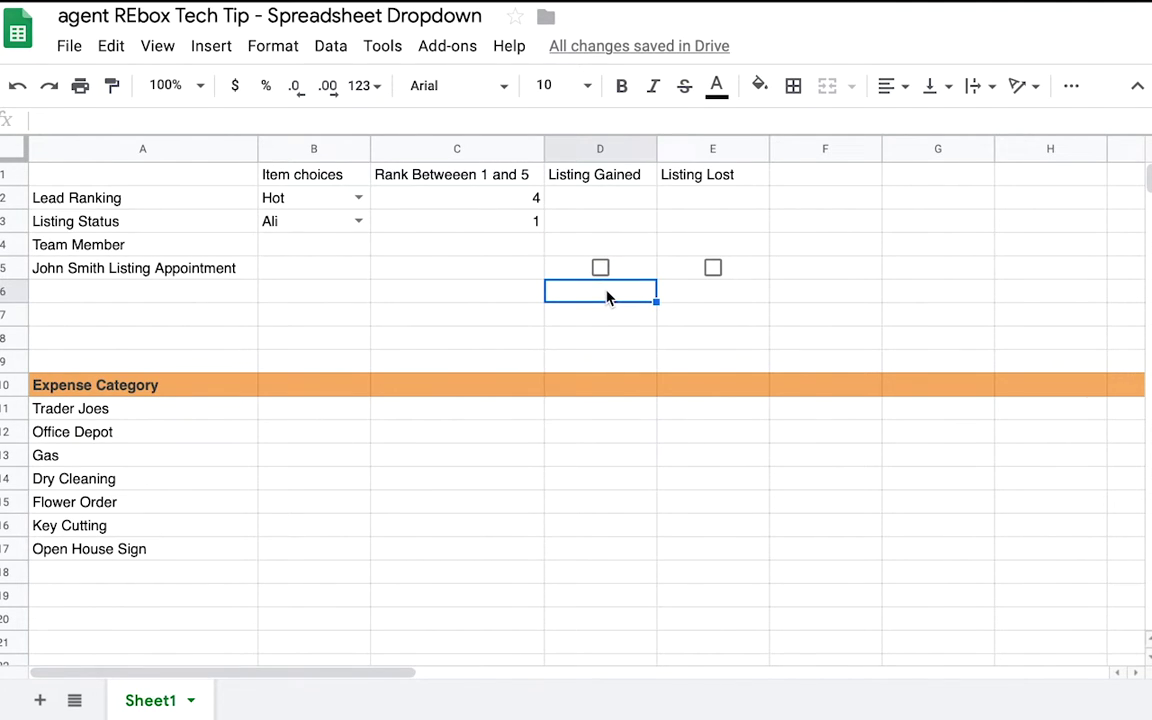
right_click(607, 294)
scroll(663, 406, down, 3)
click(675, 696)
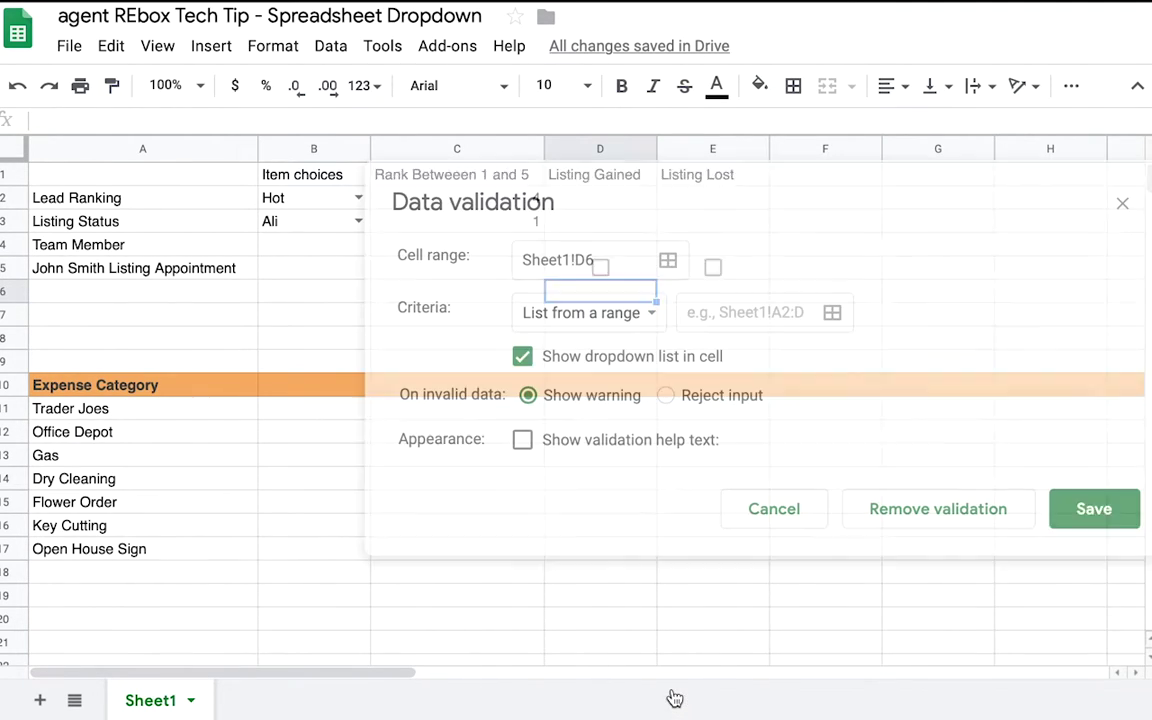
click(623, 306)
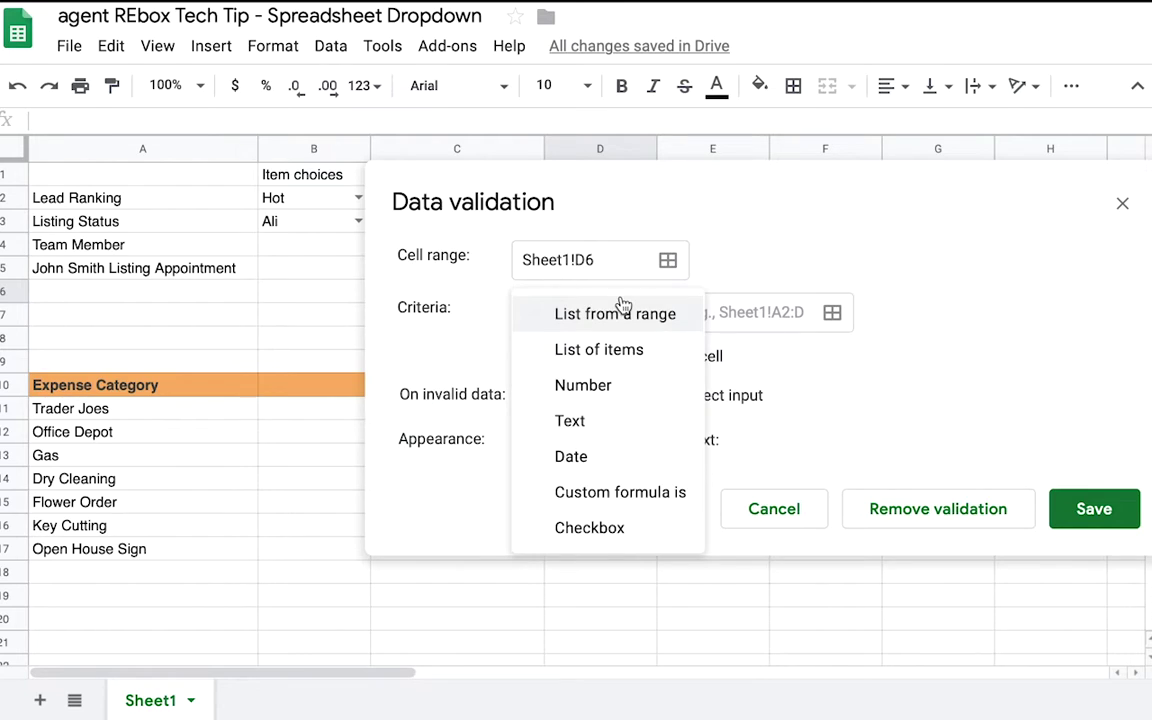
click(610, 530)
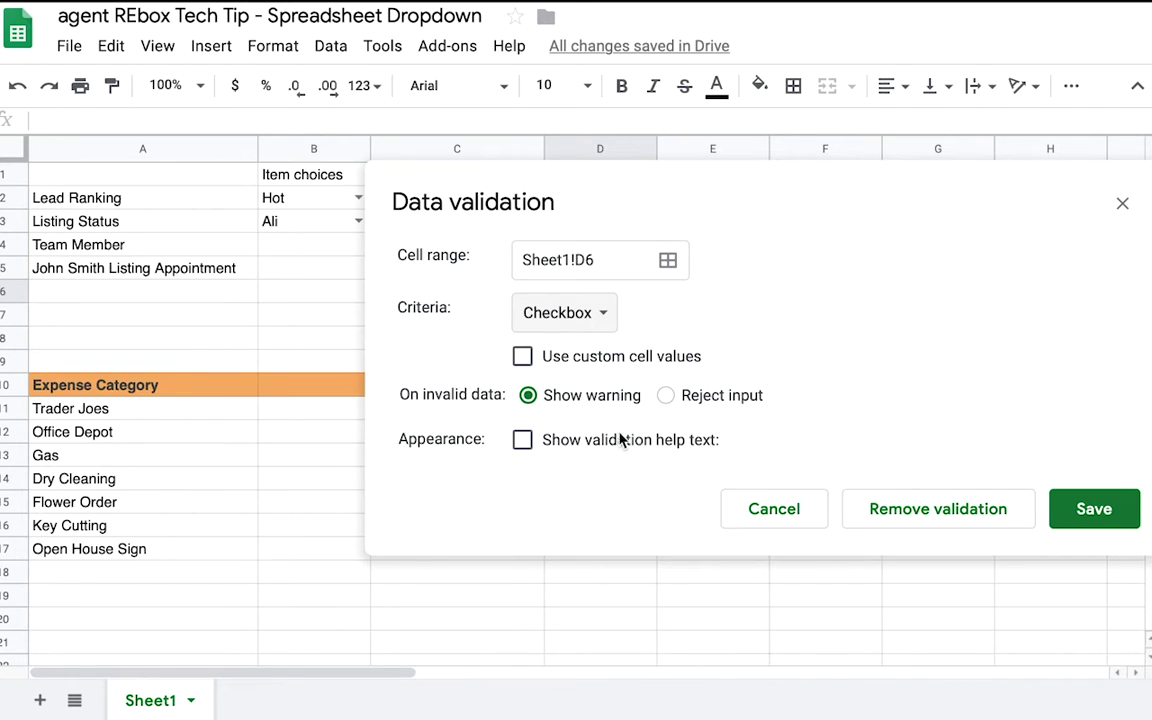
Step: Save the D6 checkbox rule with invalid input rejected, and tick and untick the new checkbox
click(666, 396)
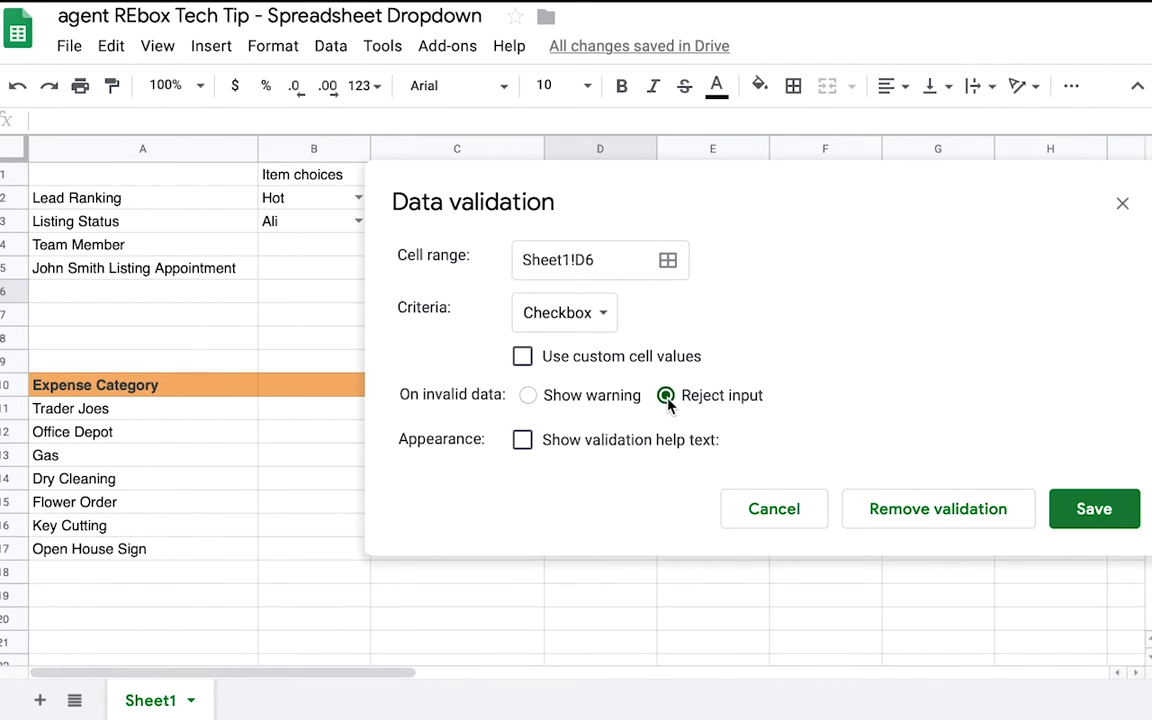
click(1095, 510)
click(600, 292)
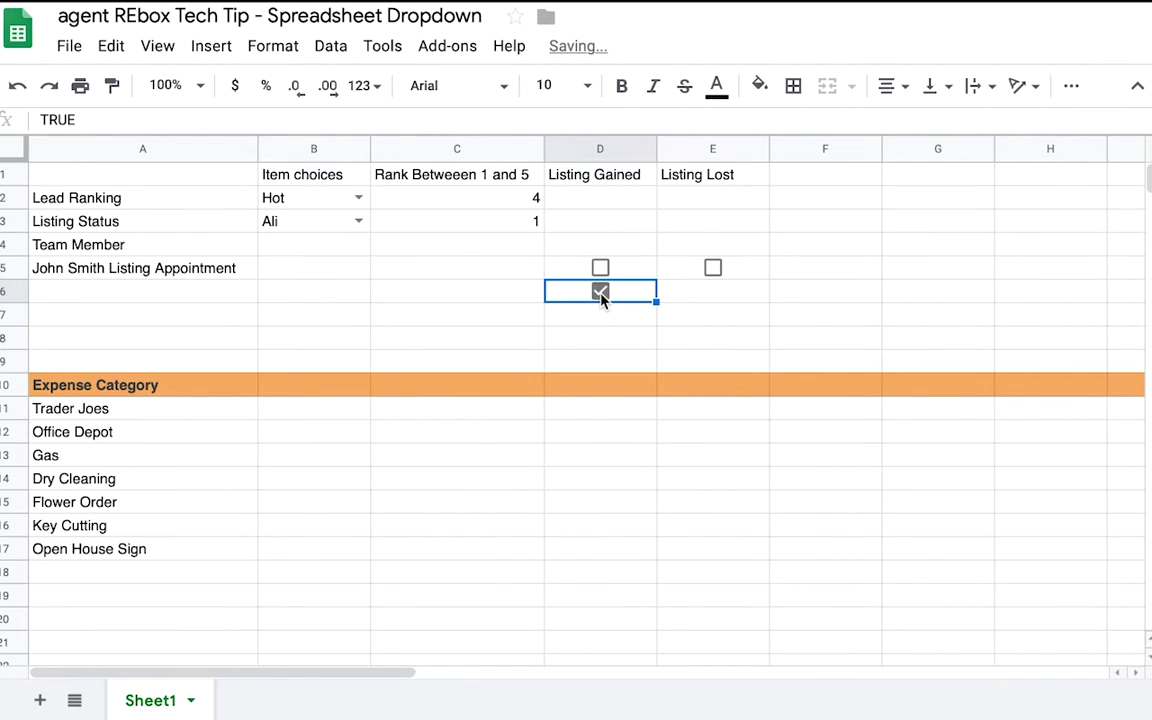
click(600, 292)
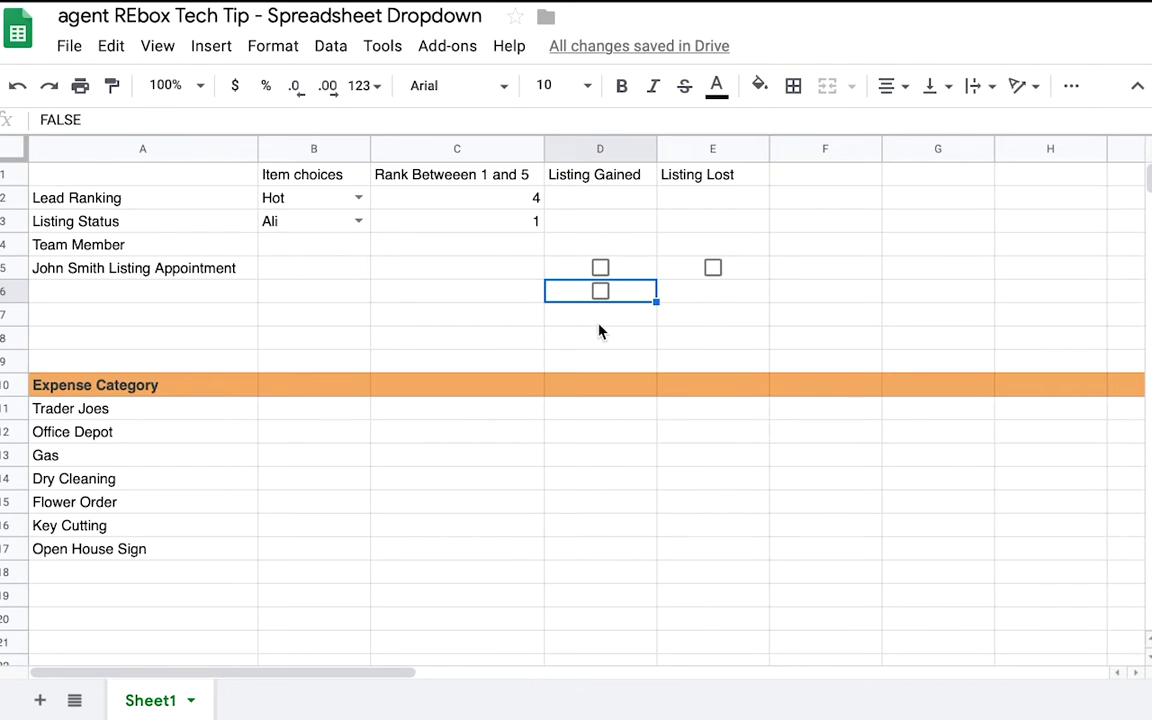
scroll(231, 553, down, 3)
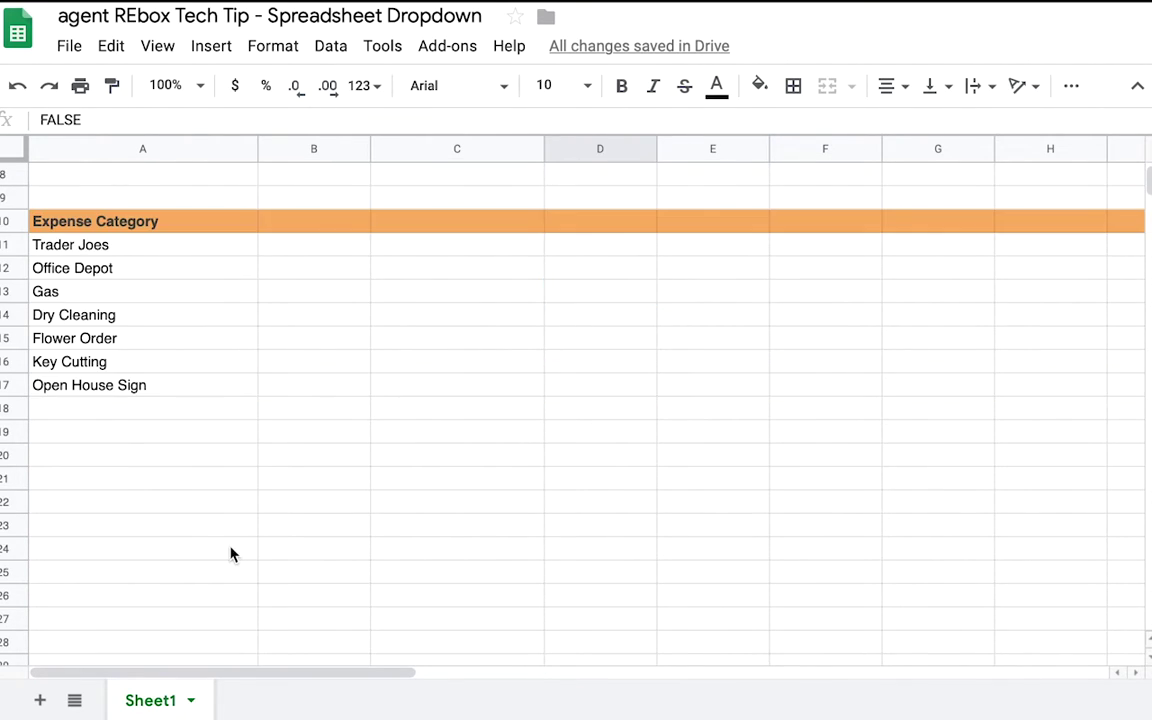
scroll(117, 220, up, 3)
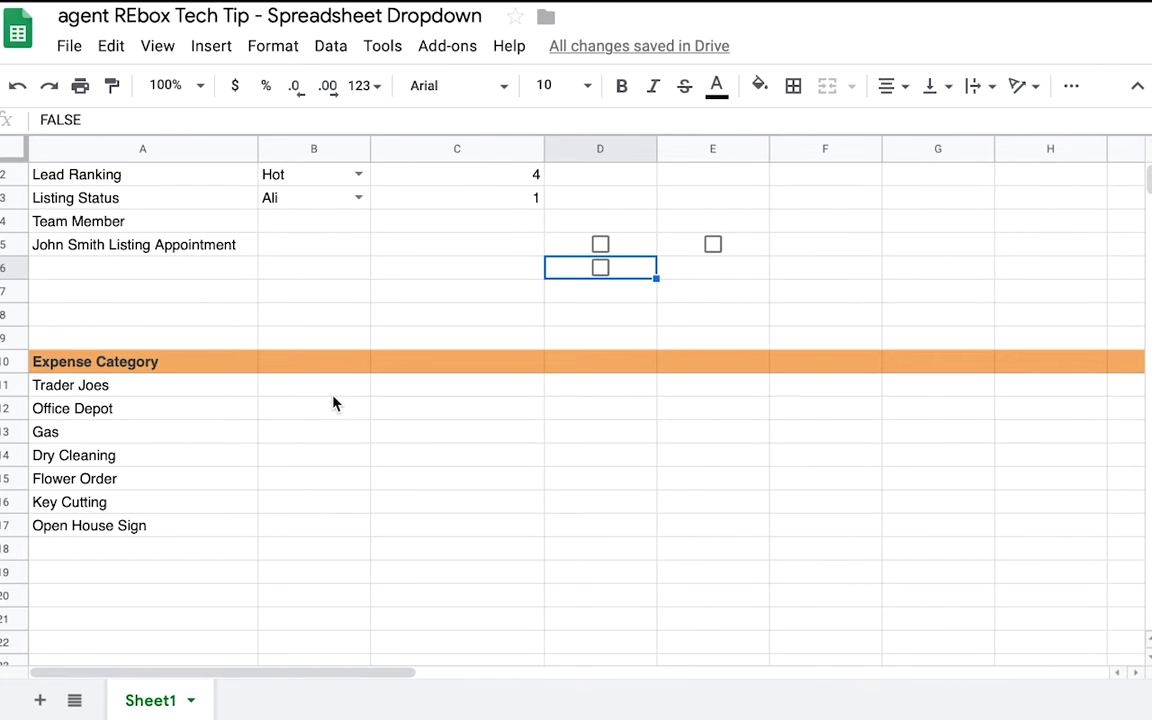
scroll(380, 226, up, 1)
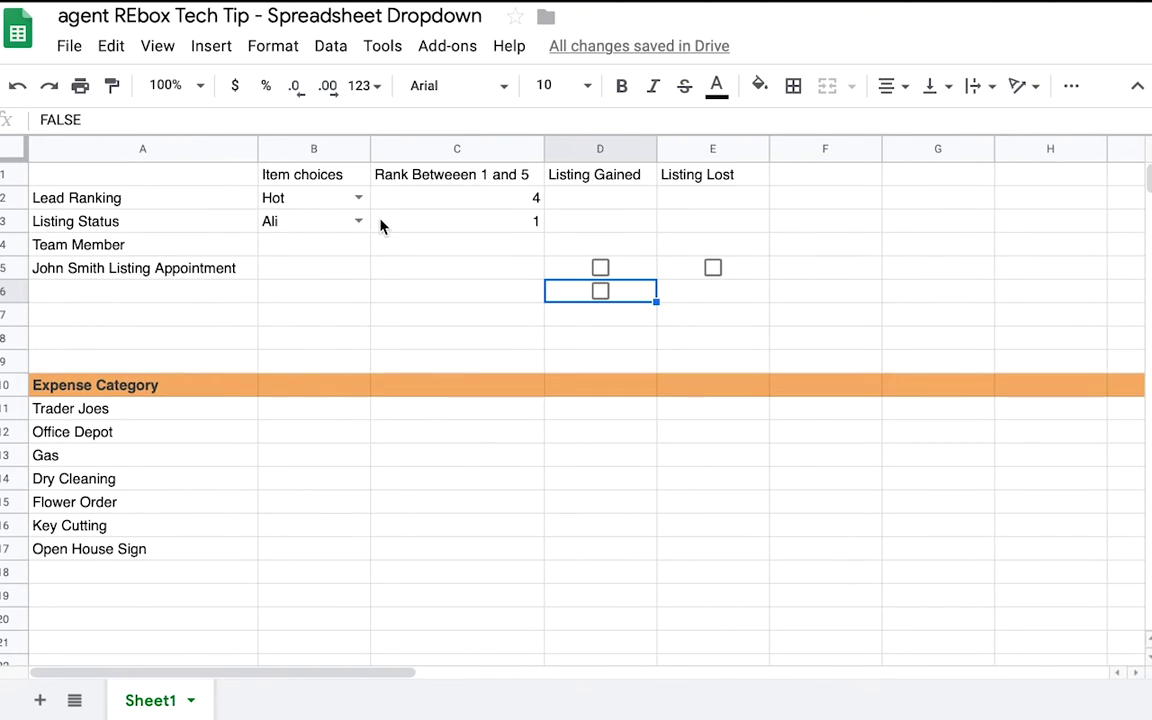
scroll(315, 330, down, 1)
click(294, 372)
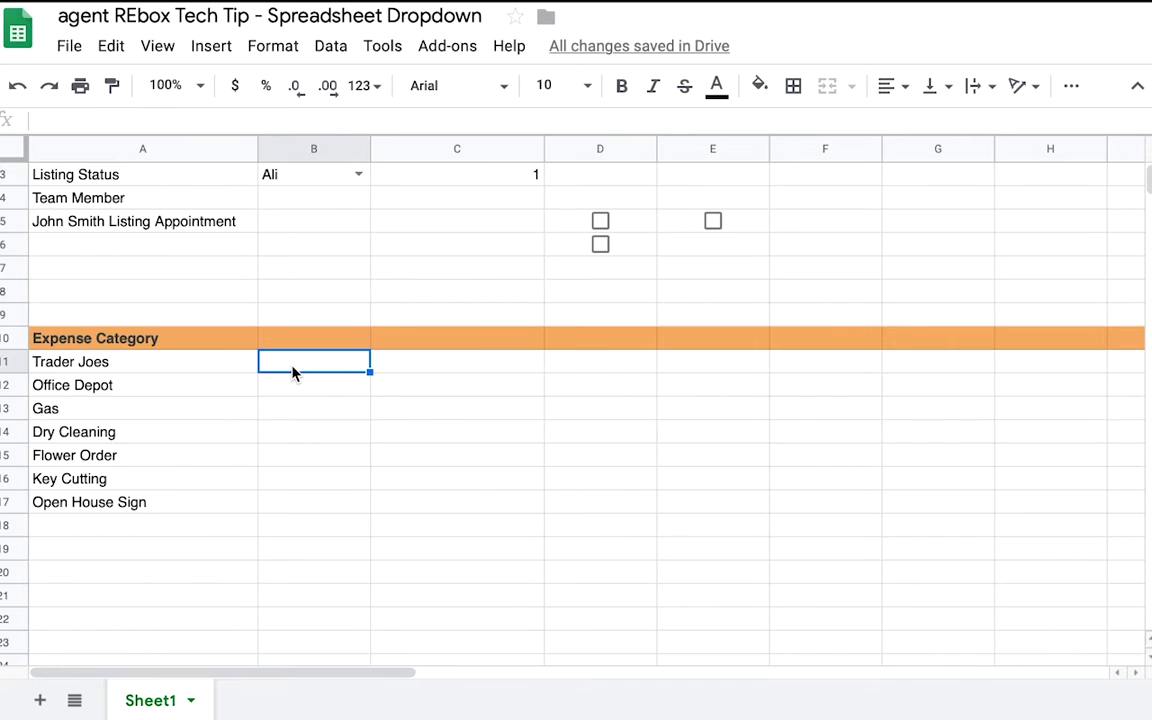
shift+click(282, 603)
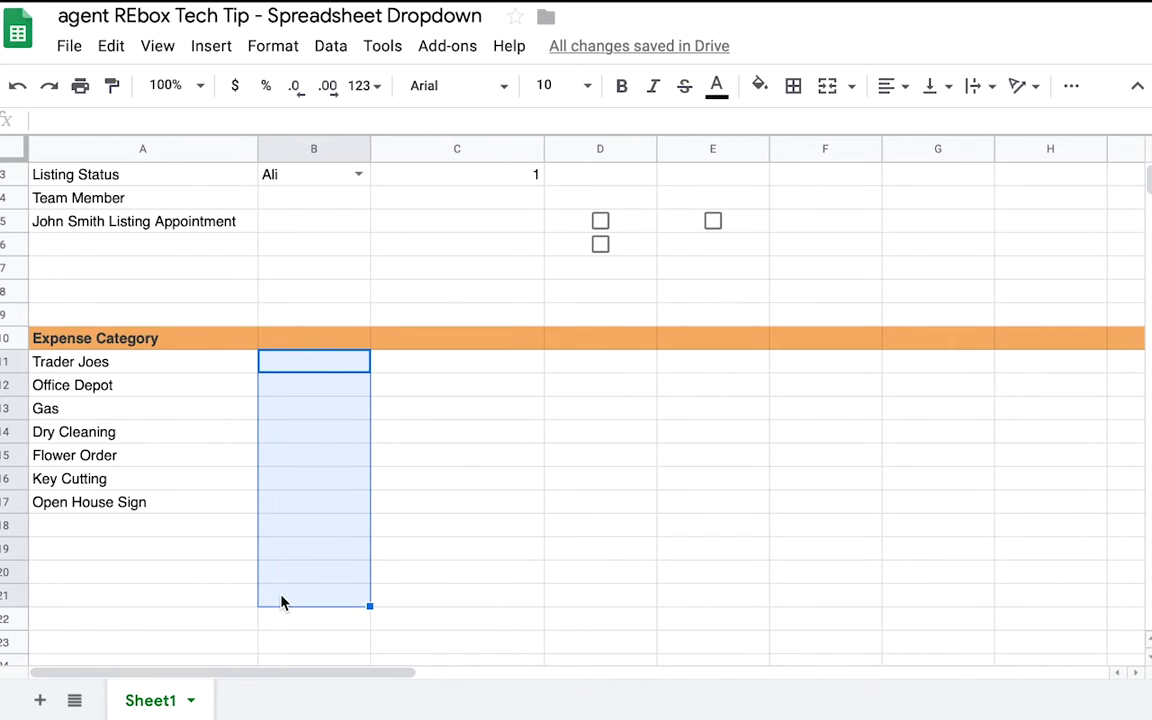
right_click(320, 367)
scroll(372, 484, down, 5)
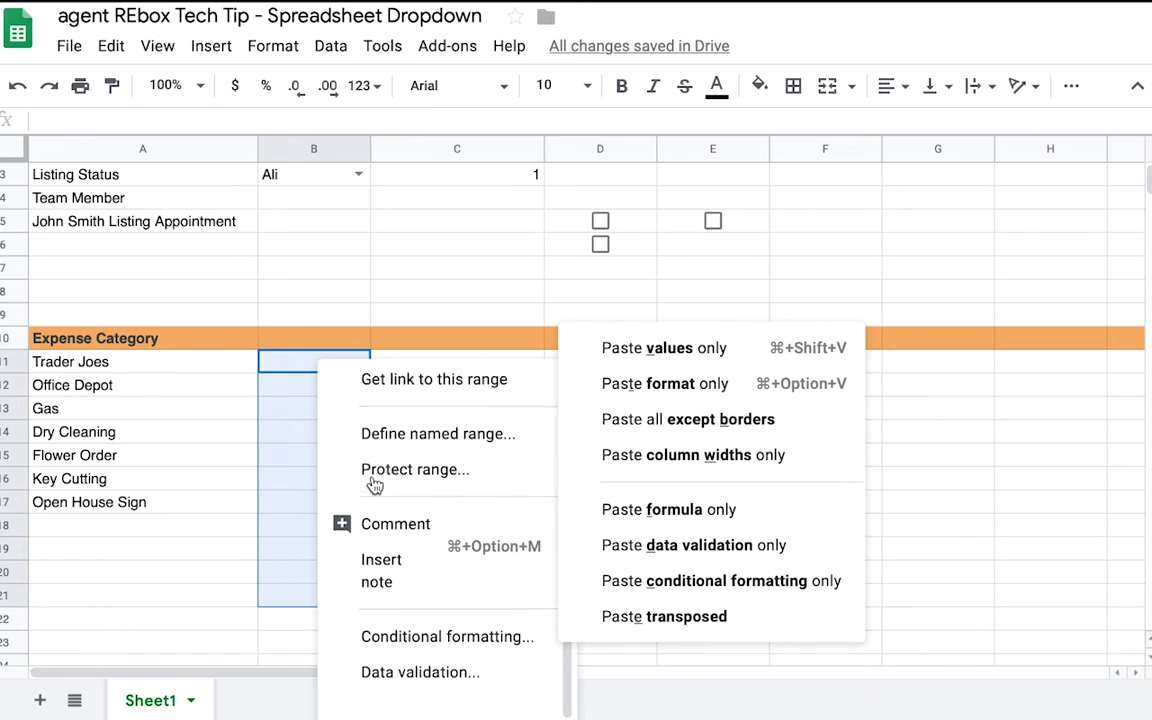
click(380, 692)
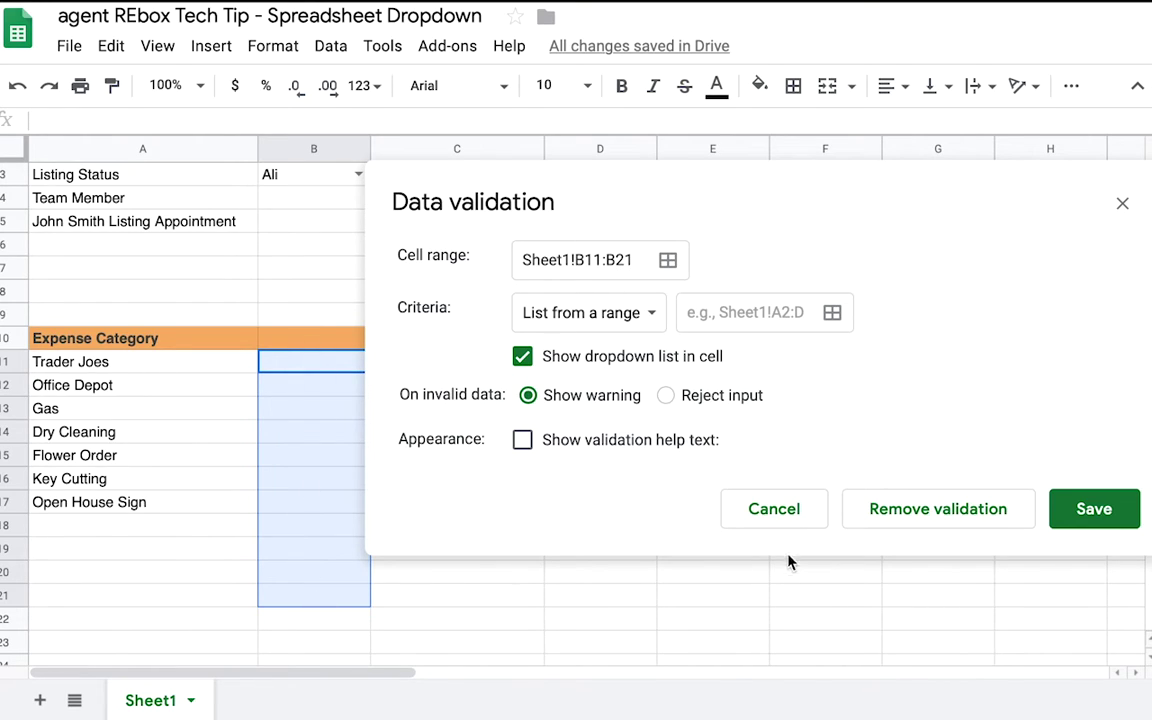
click(774, 508)
click(340, 424)
Step: Start a data validation rule from B11 under Expense Category and extend its cell range to B11:B23
click(322, 372)
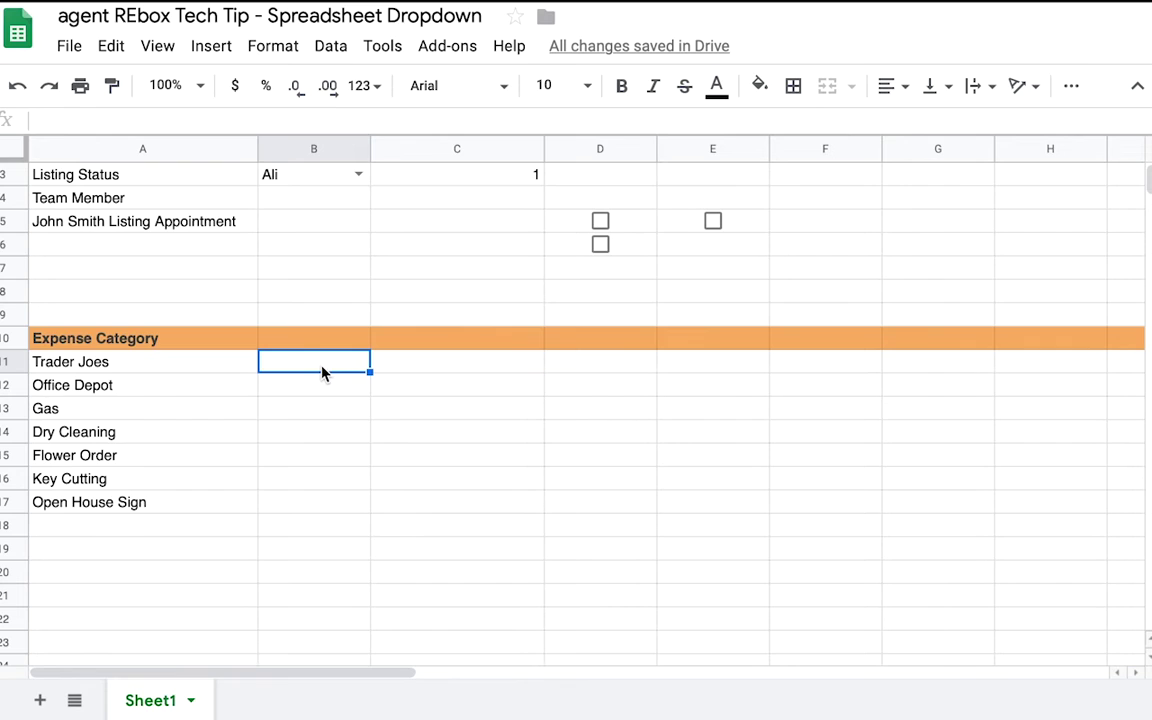
right_click(322, 372)
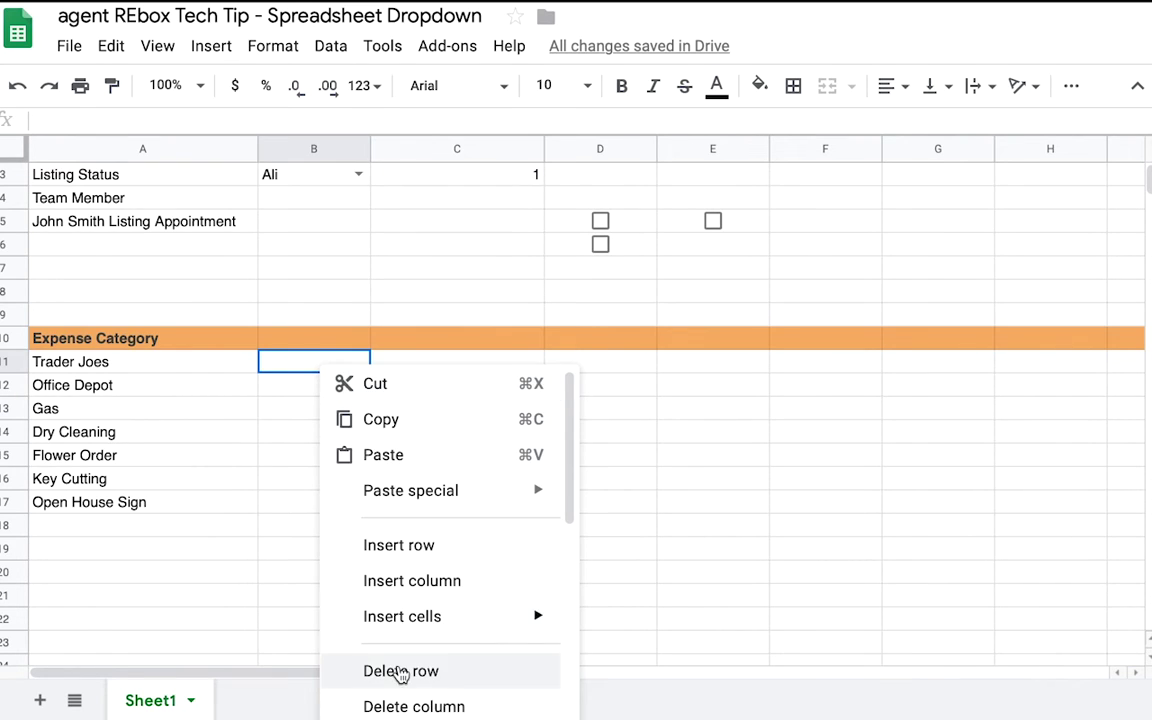
scroll(399, 672, down, 5)
click(401, 698)
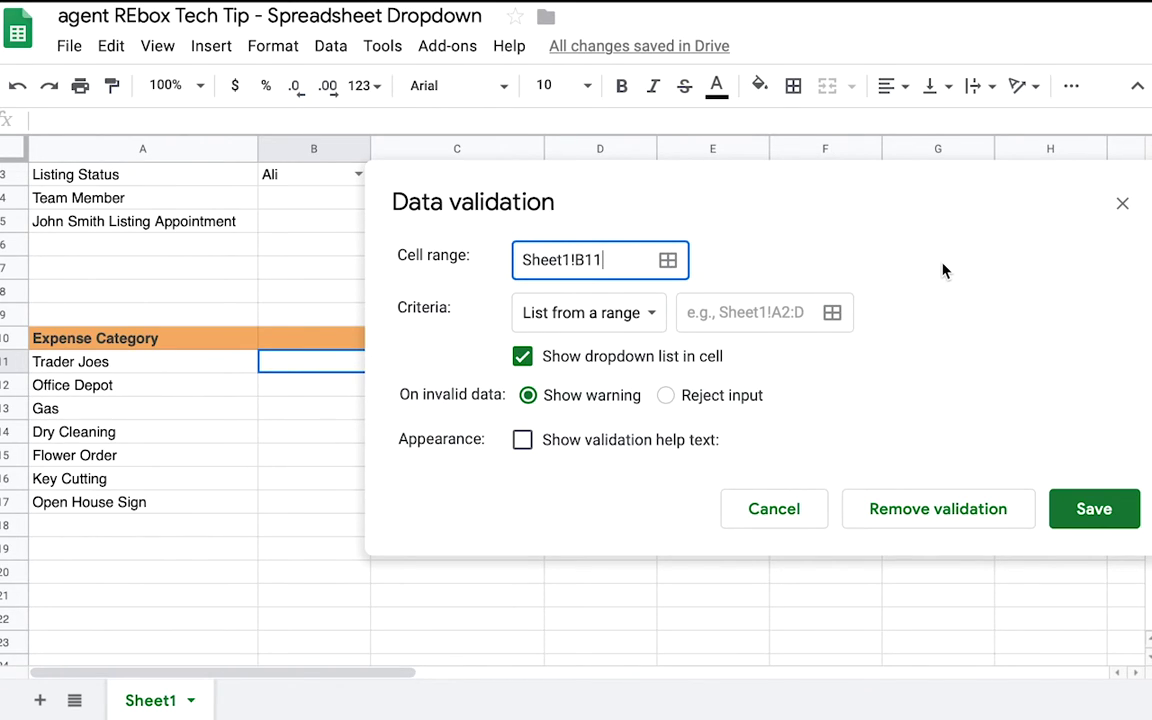
text(:B23)
Step: Use a list of items as the criteria for B11:B23, with the choices Office, Personal, Gas/Vehicle, Gift
click(575, 320)
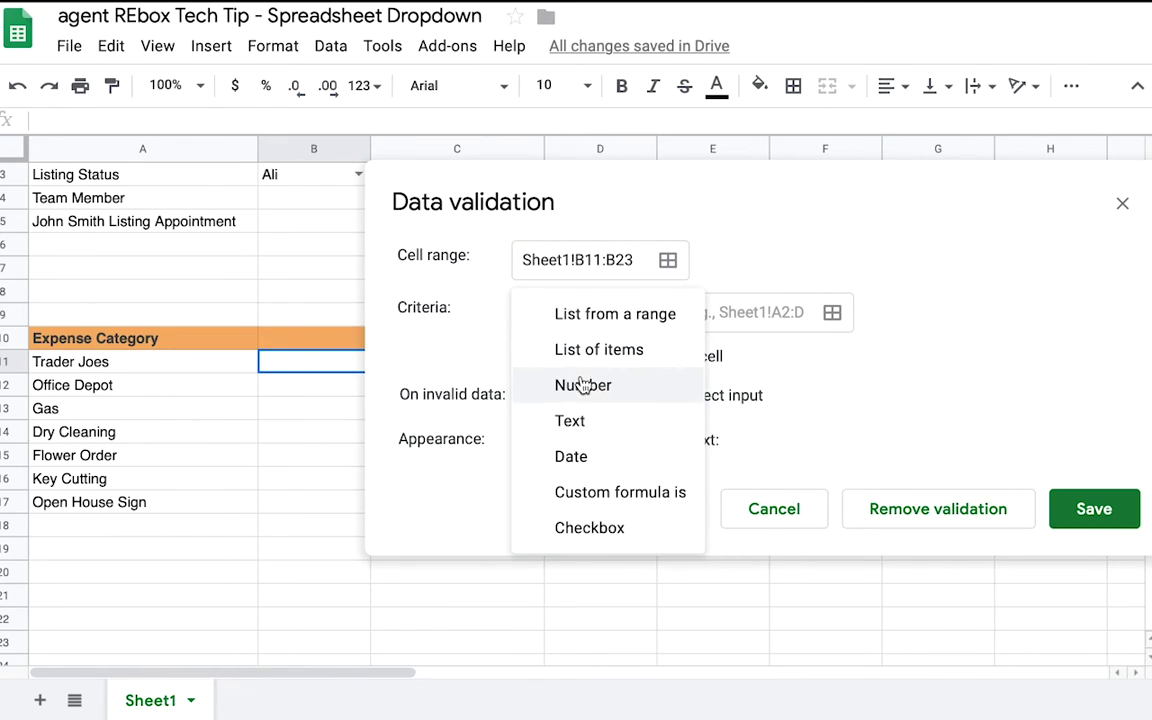
click(586, 350)
click(691, 311)
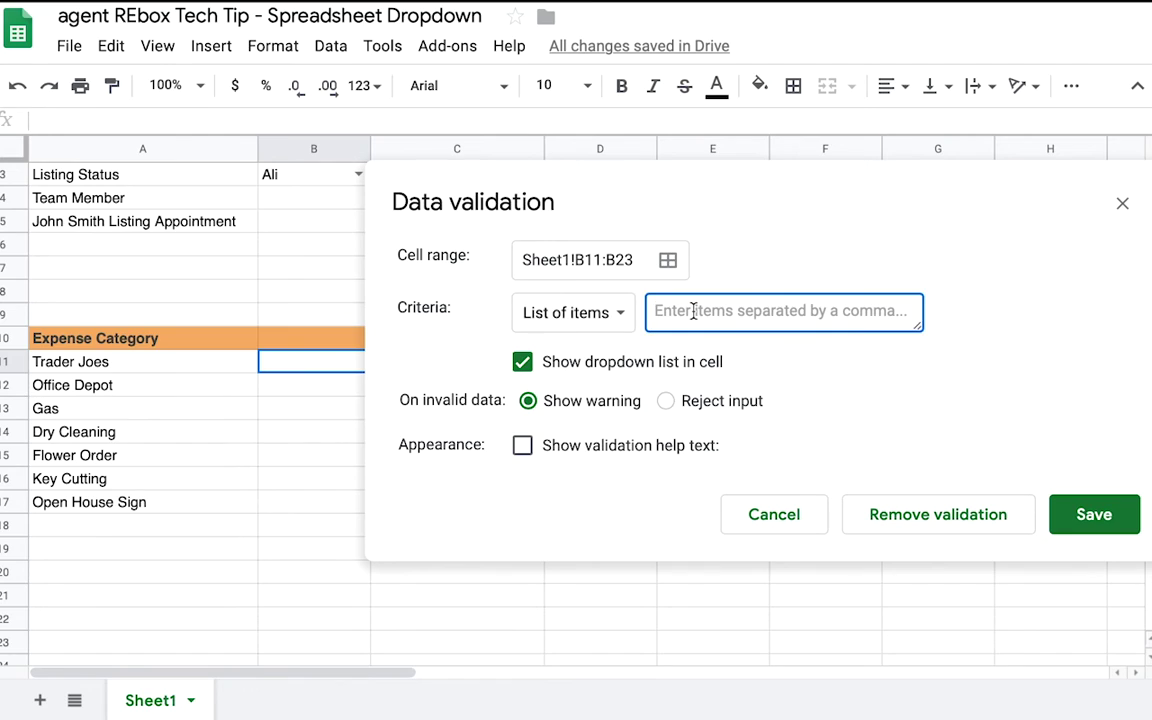
text(Office, )
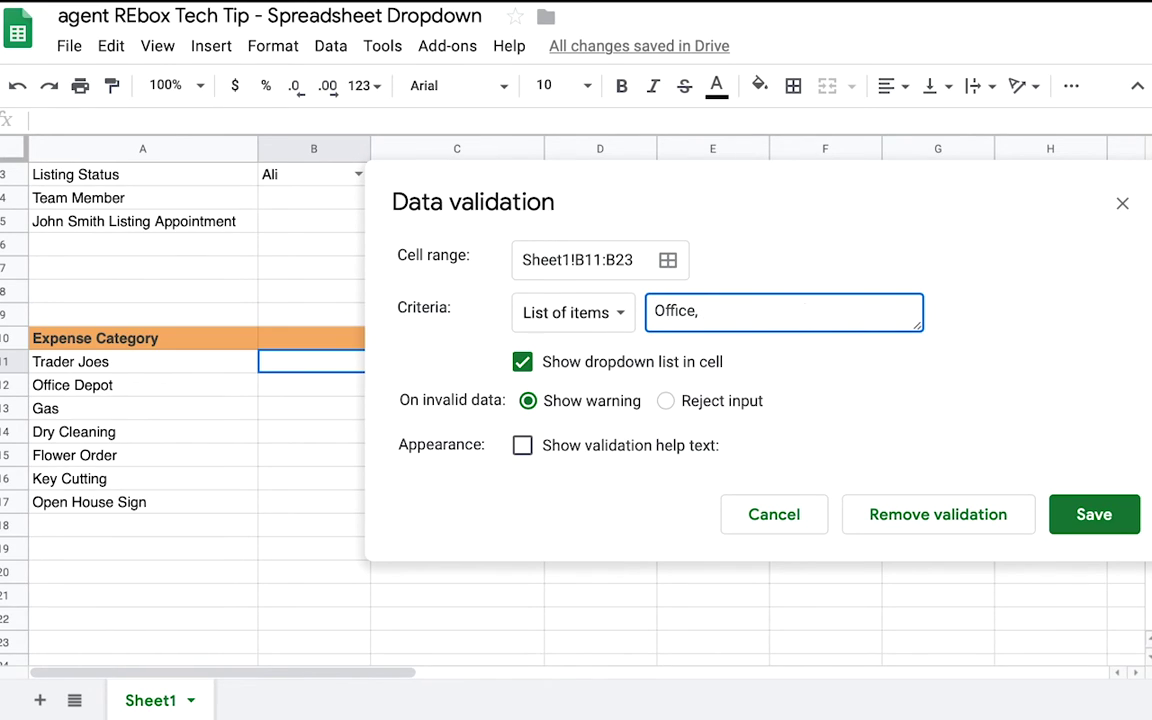
text(Personal, Gas/Vehicle, Gift)
Step: Make the B11:B23 dropdown rule reject invalid input and save it
click(666, 400)
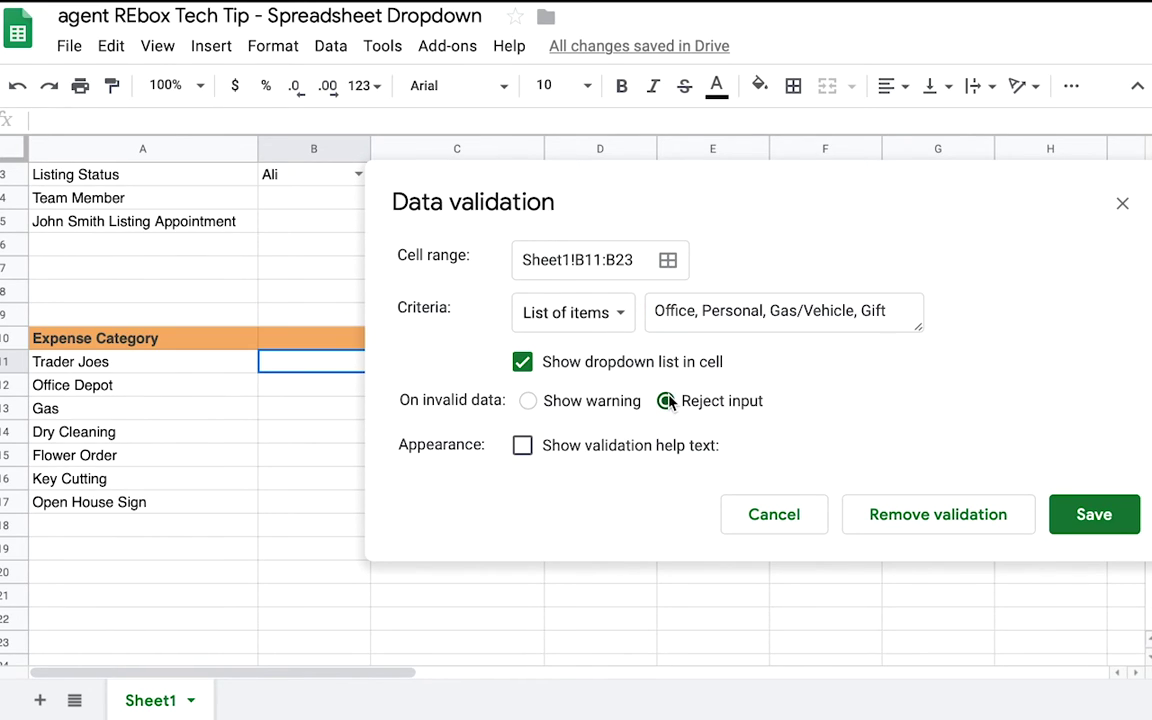
click(1090, 515)
scroll(360, 478, down, 2)
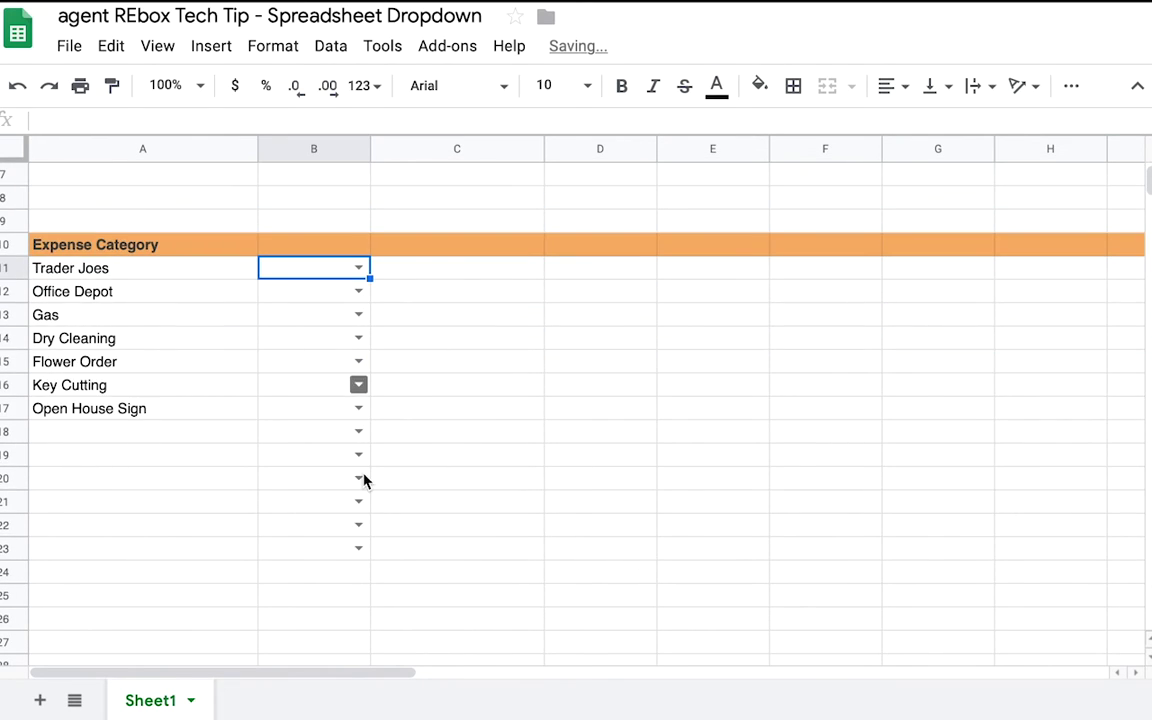
click(418, 414)
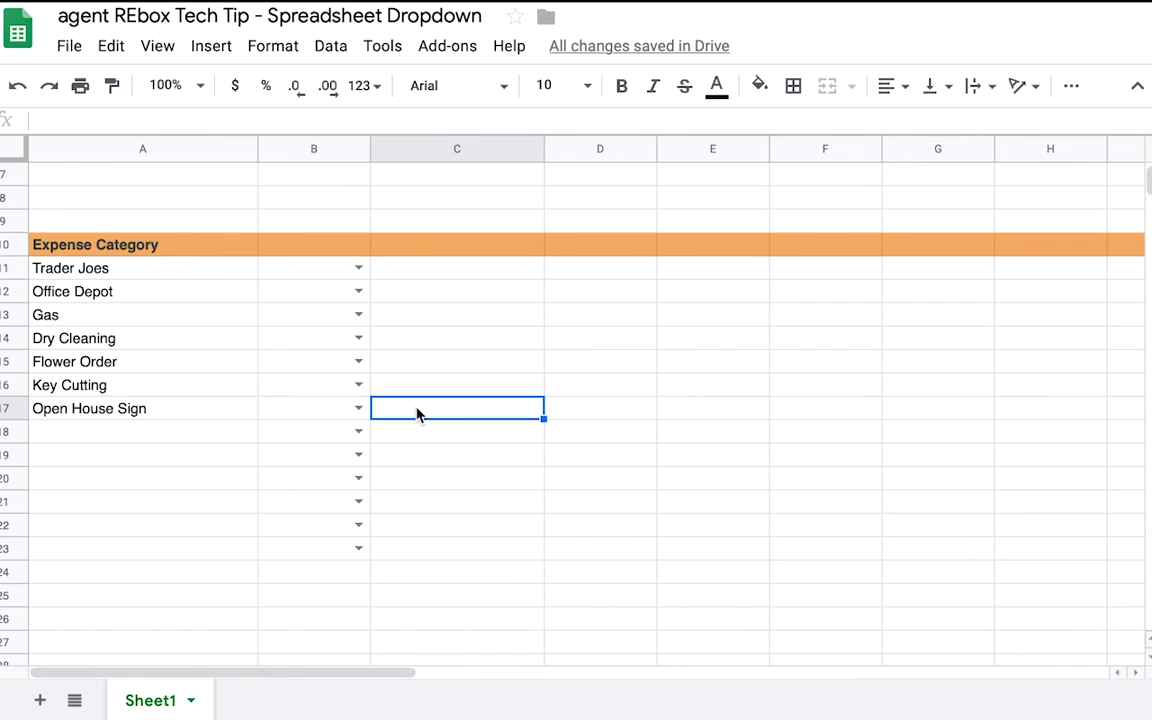
Step: Choose Gas/Vehicle for Trader Joes, Personal for Office Depot, and Gift for Gas from the column B dropdowns
click(358, 268)
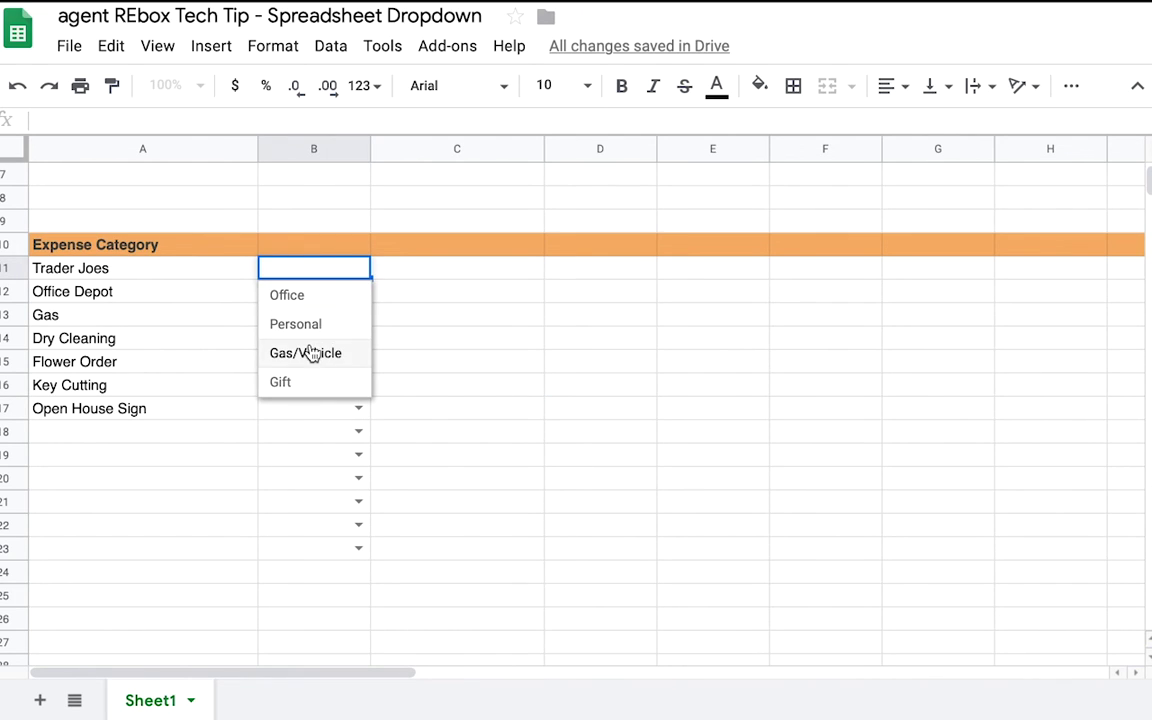
click(311, 353)
click(358, 291)
click(320, 347)
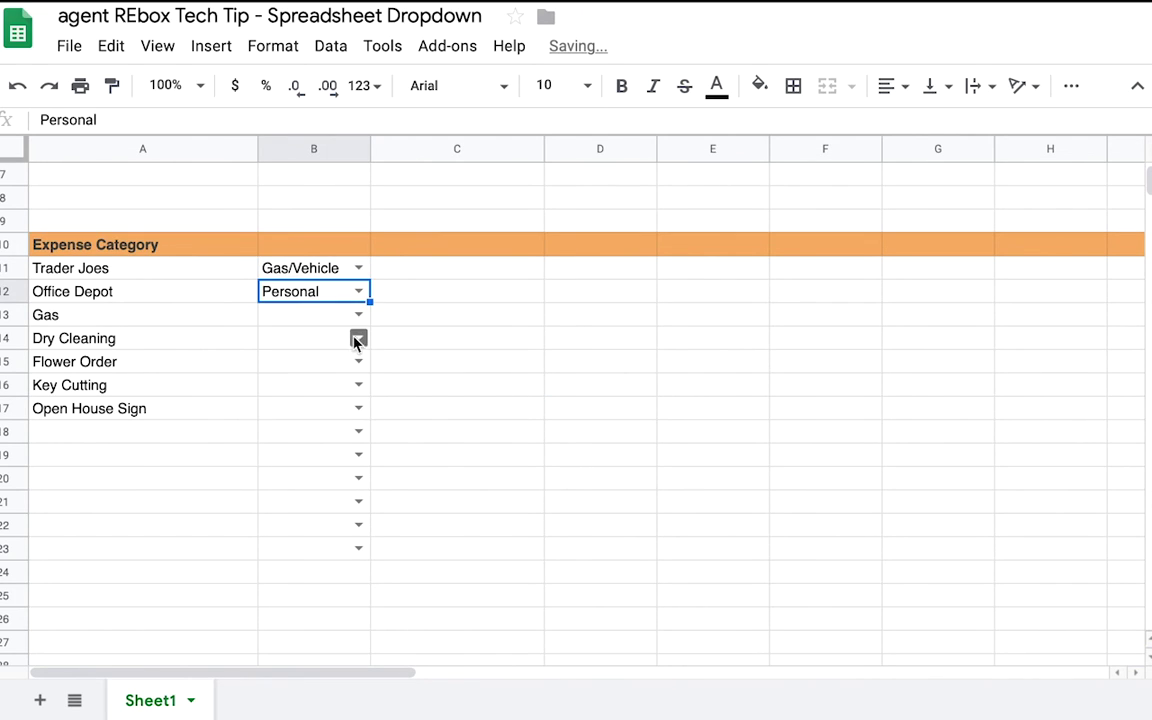
click(358, 314)
click(352, 427)
Step: Choose a category for Dry Cleaning and Flower Order, and Personal for Key Cutting, from their dropdowns
click(358, 338)
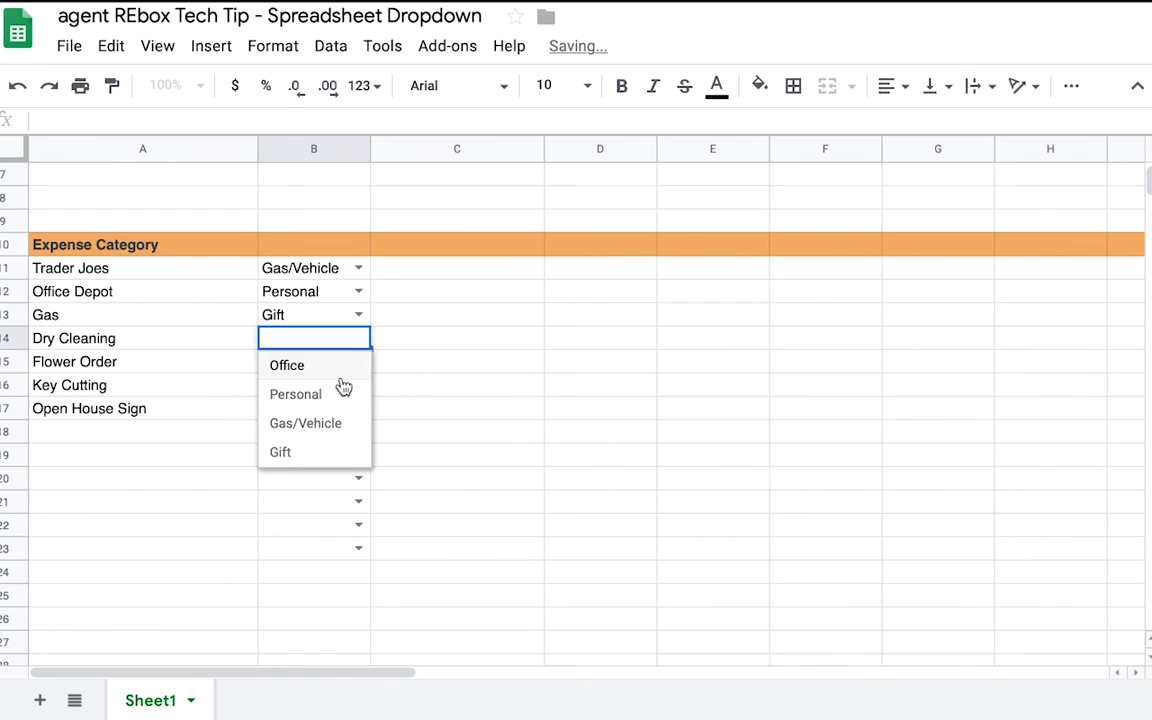
click(343, 387)
click(358, 361)
click(340, 416)
click(358, 384)
click(300, 440)
scroll(411, 375, down, 3)
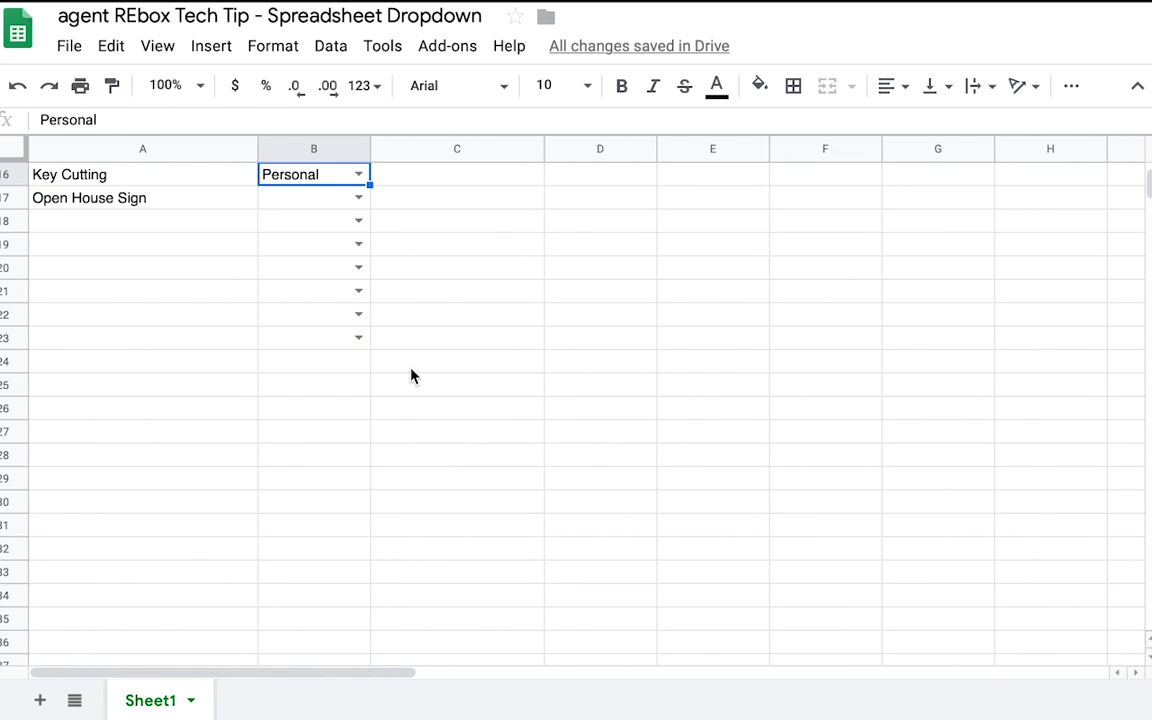